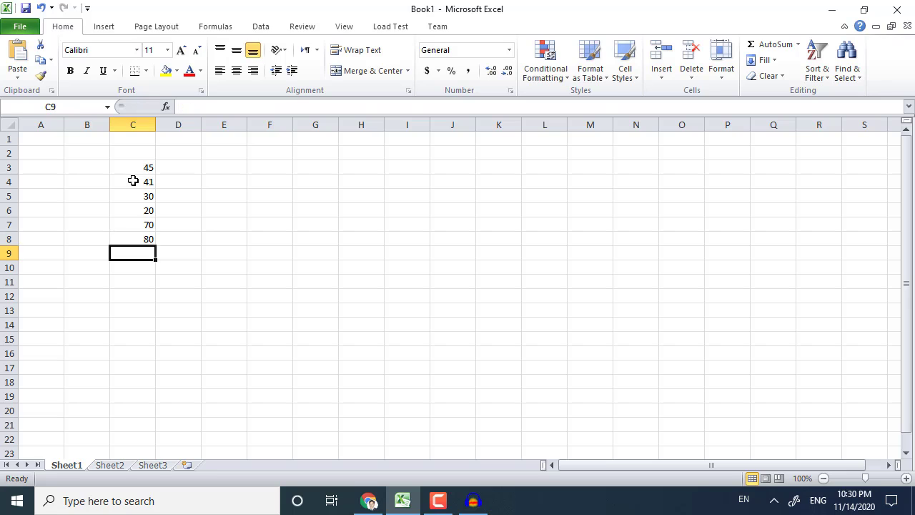
# Enter 90 in cell C9 to complete the column of numbers
pyautogui.write('90')
pyautogui.press('Return')
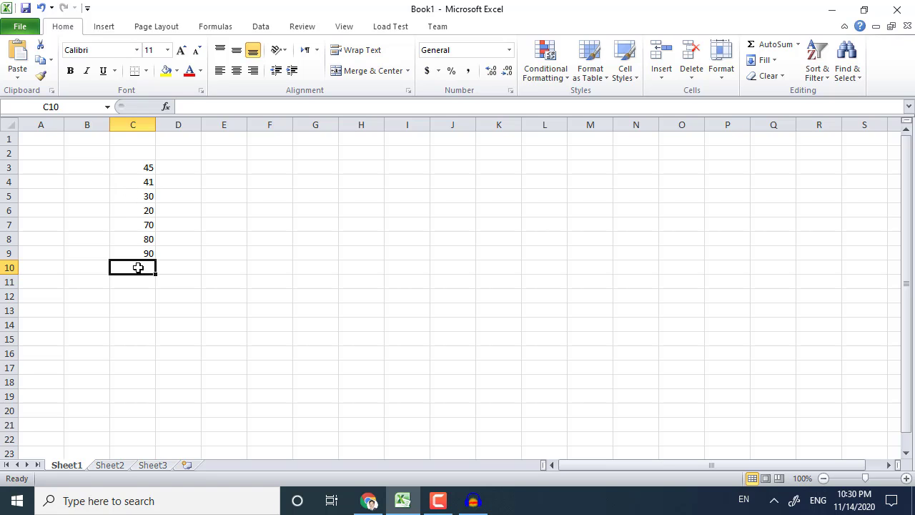
pyautogui.write('-')
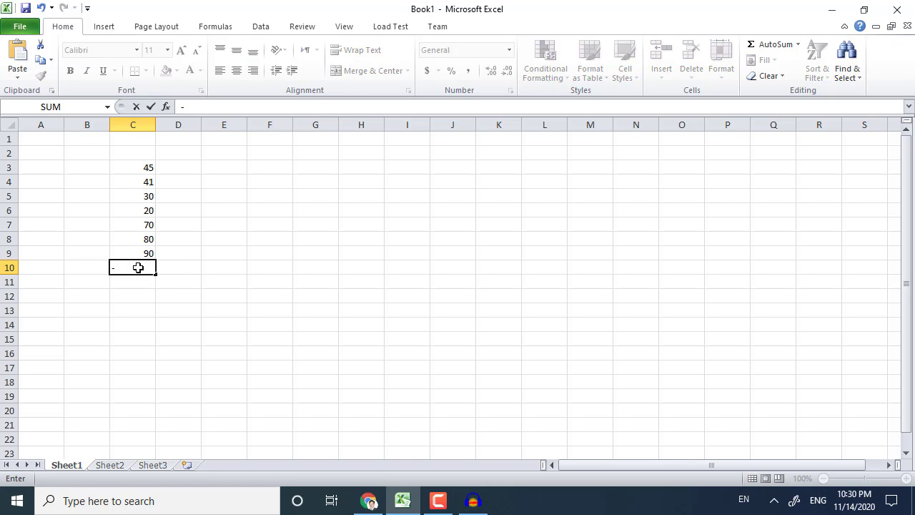
pyautogui.press('Escape')
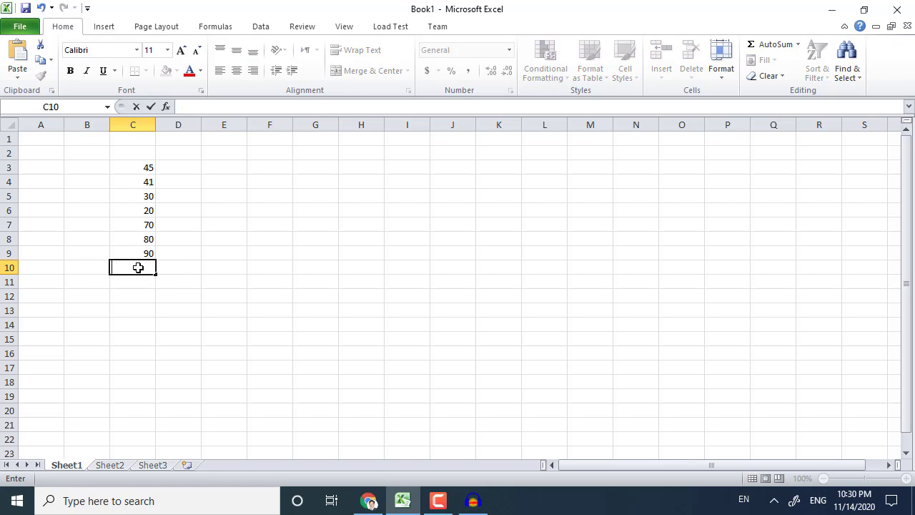
# Add up the column of numbers in cell C10 with the formula =C3+C4+C5+C6+C7+C8+C9
pyautogui.write('=')
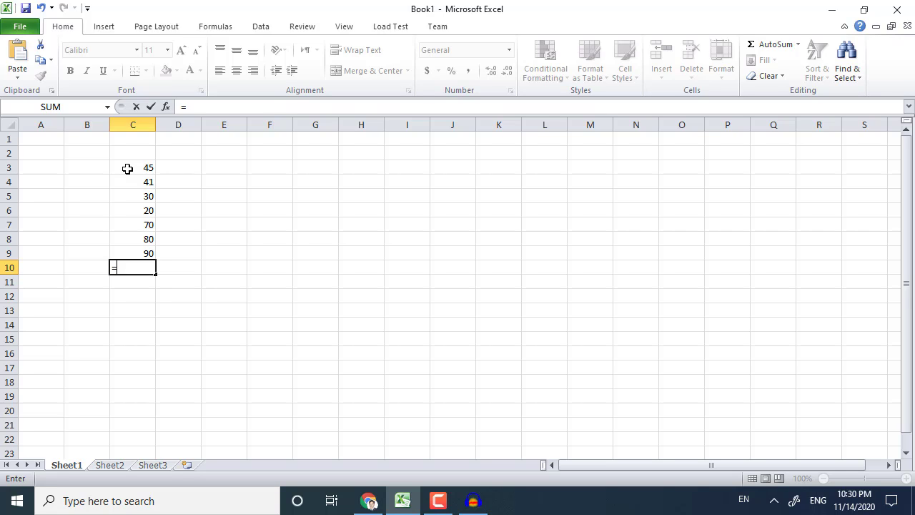
pyautogui.click(127, 169)
pyautogui.write('+')
pyautogui.click(135, 183)
pyautogui.write('+')
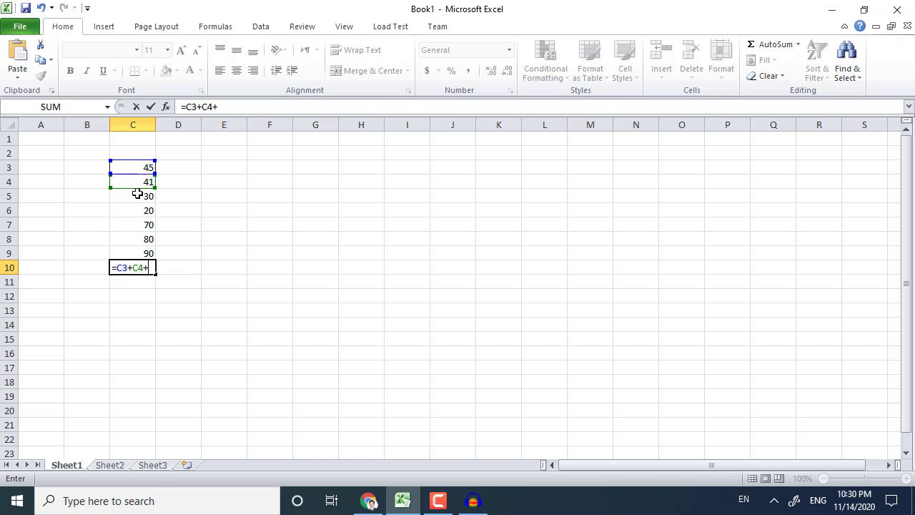
pyautogui.click(136, 196)
pyautogui.write('+')
pyautogui.click(140, 209)
pyautogui.write('+')
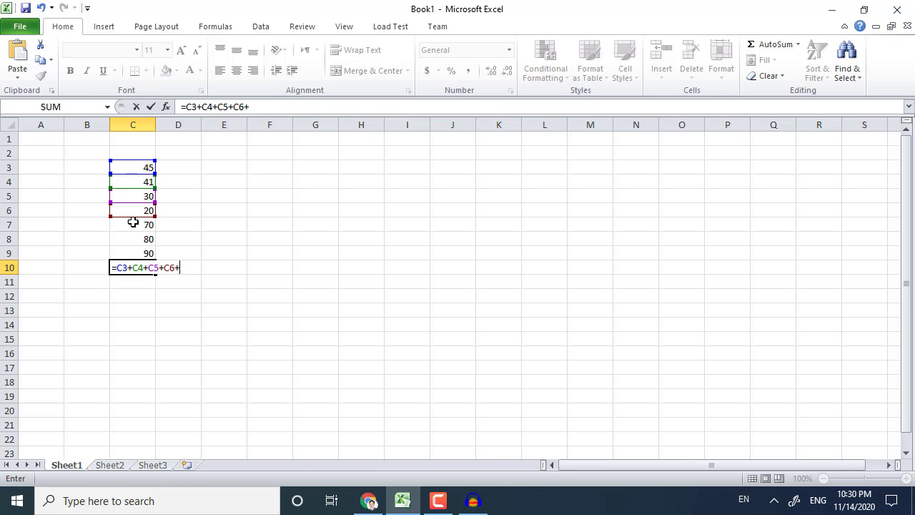
pyautogui.click(130, 236)
pyautogui.click(131, 227)
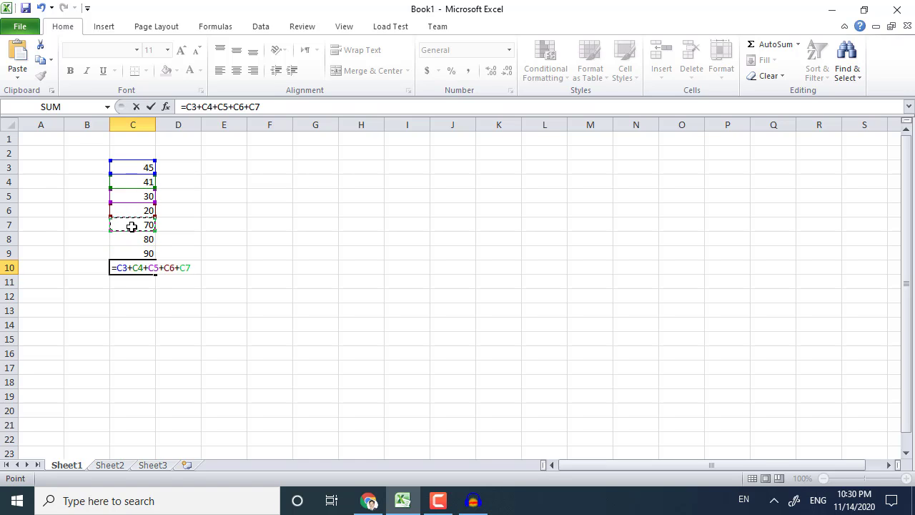
pyautogui.write('+')
pyautogui.click(134, 243)
pyautogui.write('+')
pyautogui.click(132, 253)
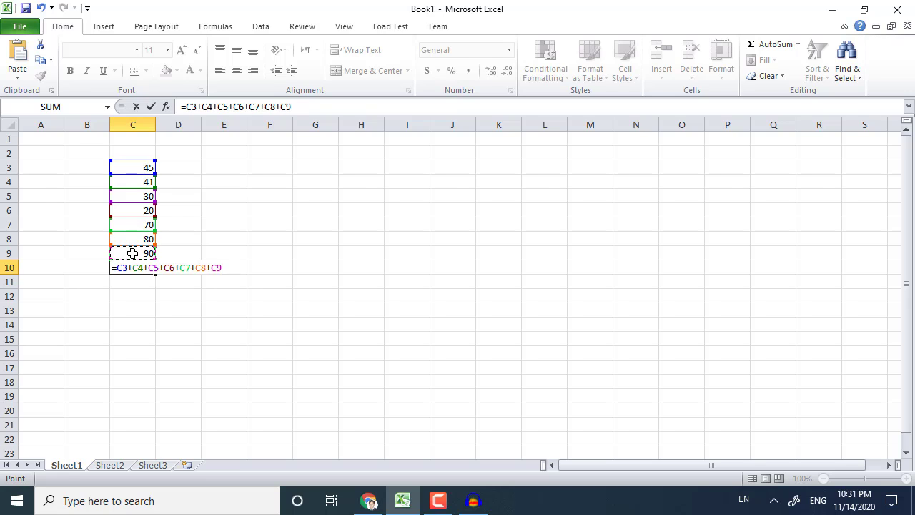
pyautogui.press('Return')
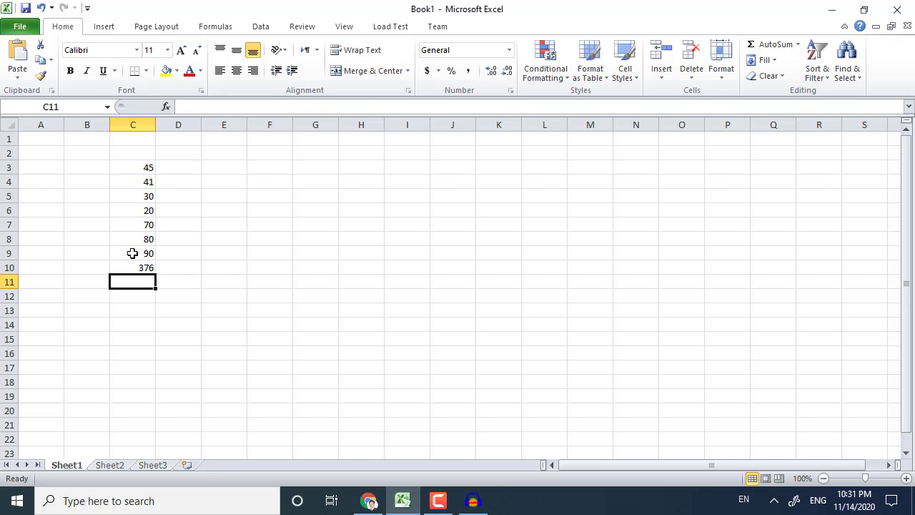
pyautogui.press('Up')
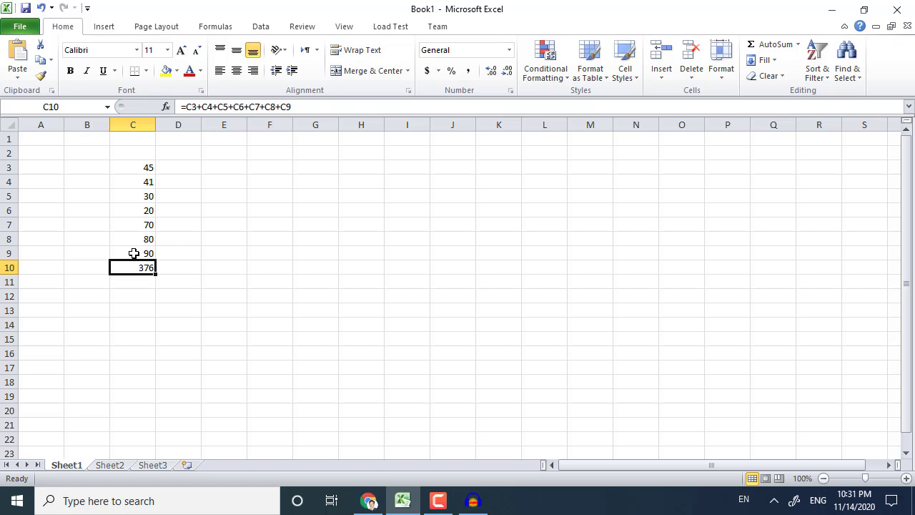
# Total the same numbers in cell D10 with the function =SUM(C3:C9)
pyautogui.click(164, 268)
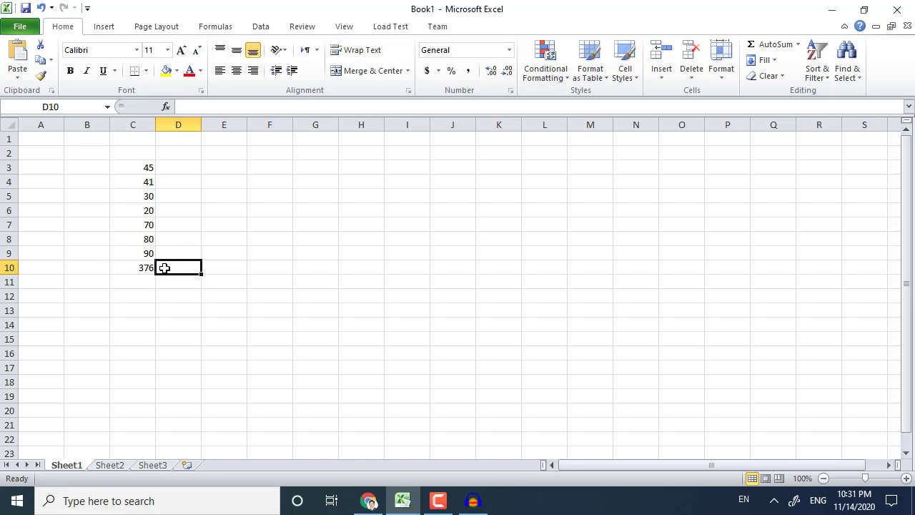
pyautogui.write('=')
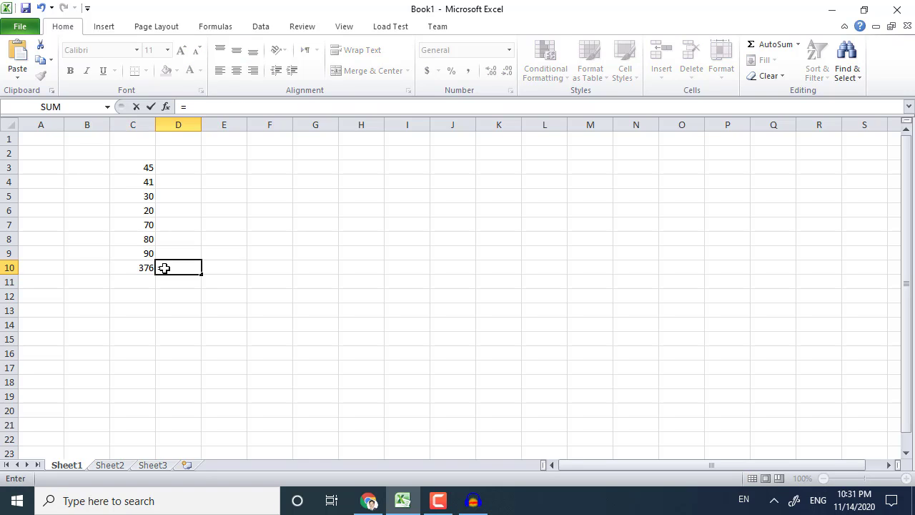
pyautogui.press('BackSpace')
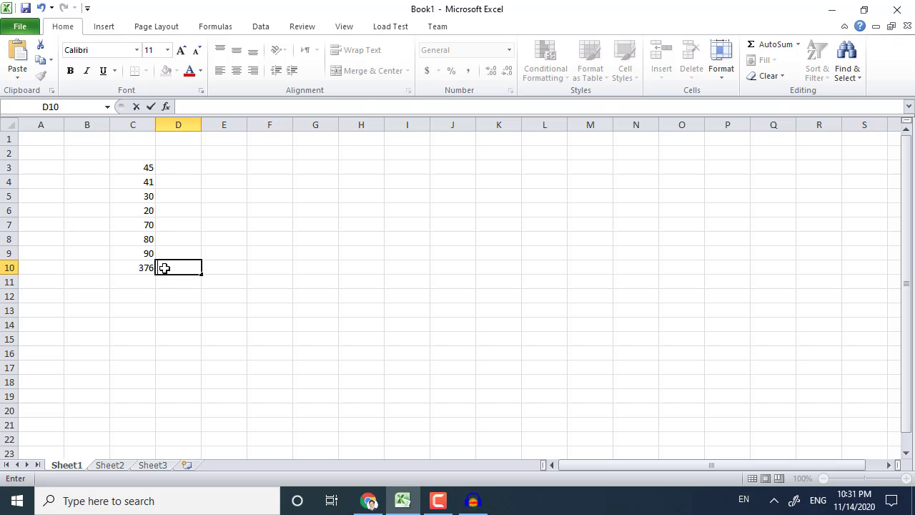
pyautogui.write('=sum')
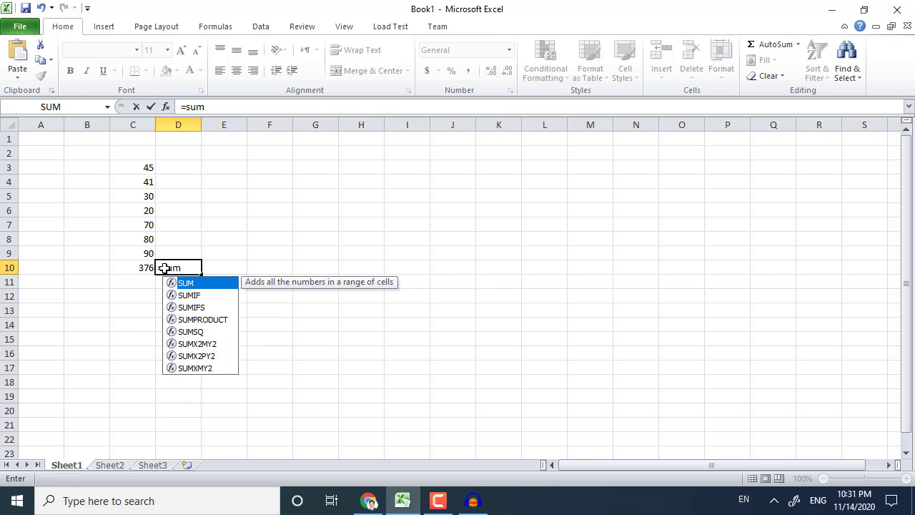
pyautogui.write('*')
pyautogui.press('BackSpace')
pyautogui.write('(')
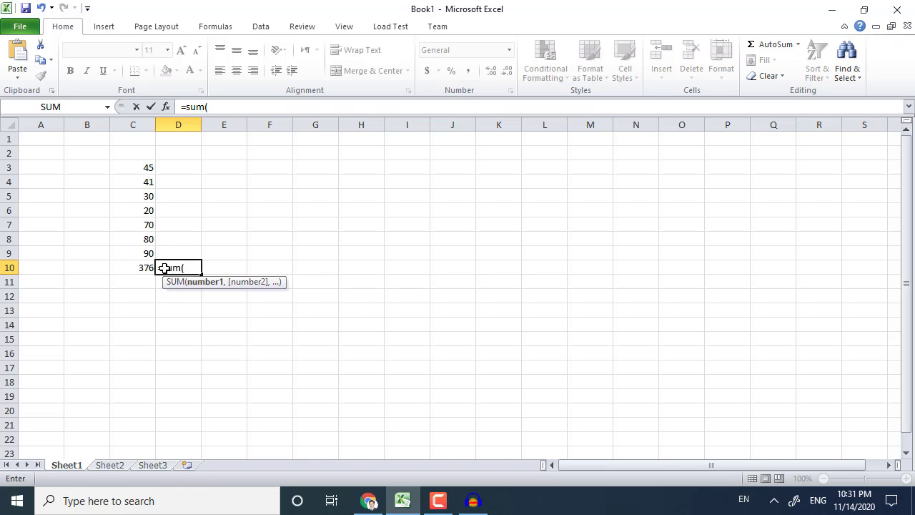
pyautogui.moveTo(143, 167); pyautogui.dragTo(156, 254)
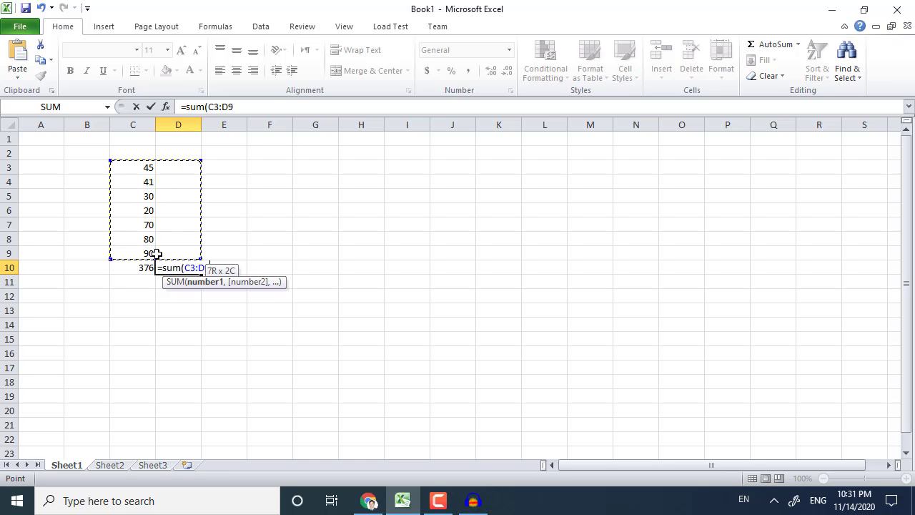
pyautogui.click(143, 167)
pyautogui.moveTo(136, 171); pyautogui.dragTo(141, 254)
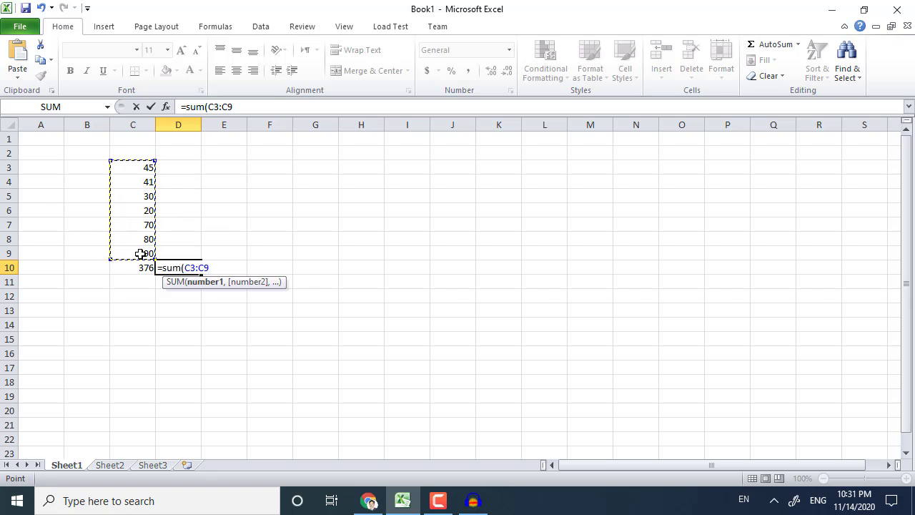
pyautogui.write(')')
pyautogui.press('Return')
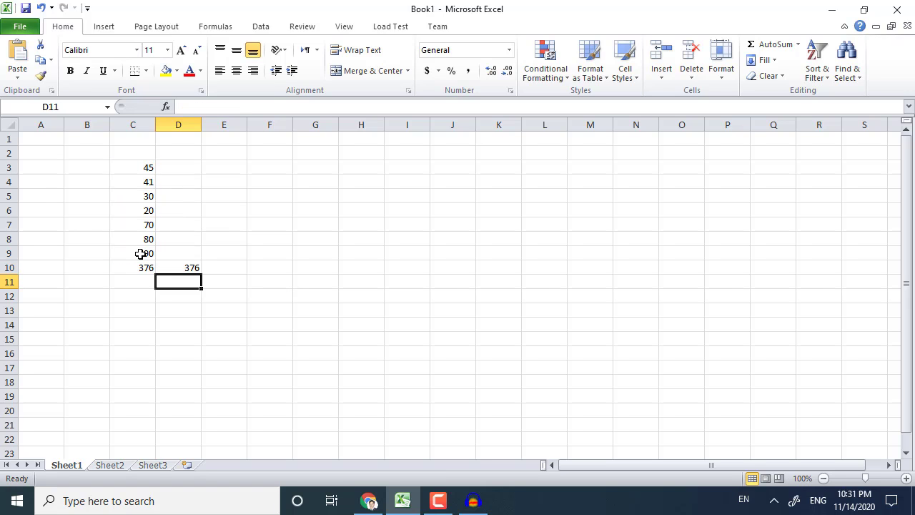
pyautogui.click(183, 268)
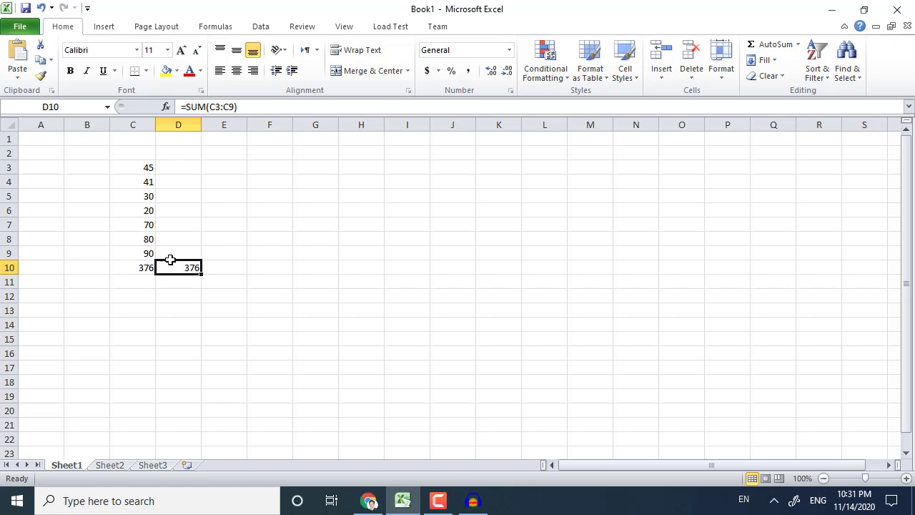
# Fill cells D3 through D7 with the values 12, 13, 14, 15 and 48
pyautogui.click(179, 170)
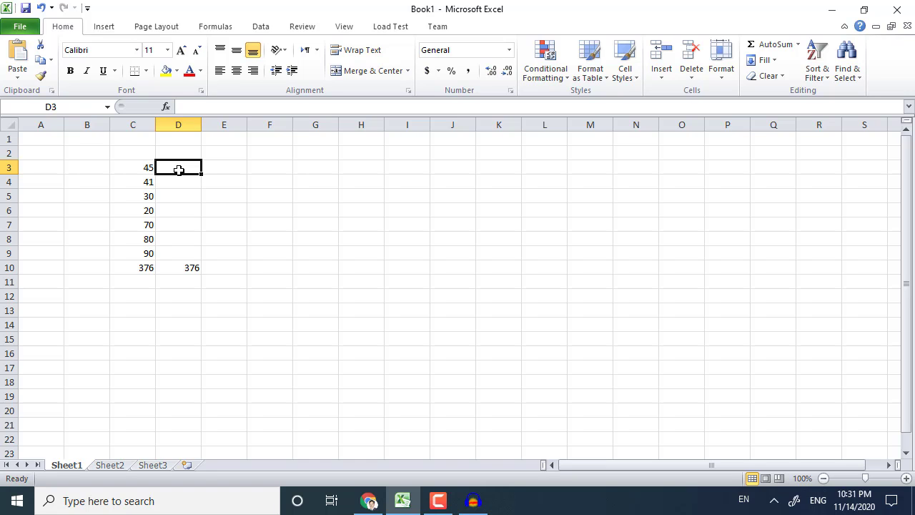
pyautogui.write('1')
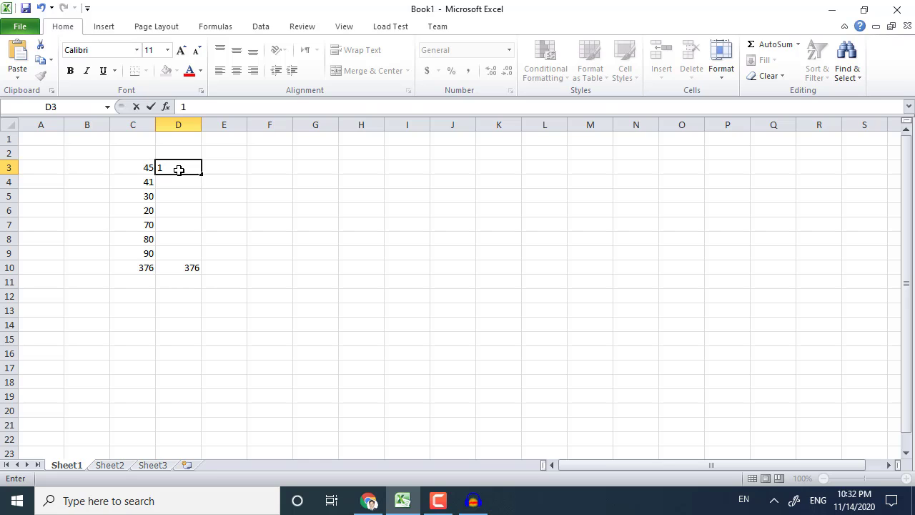
pyautogui.write('2')
pyautogui.press('Return')
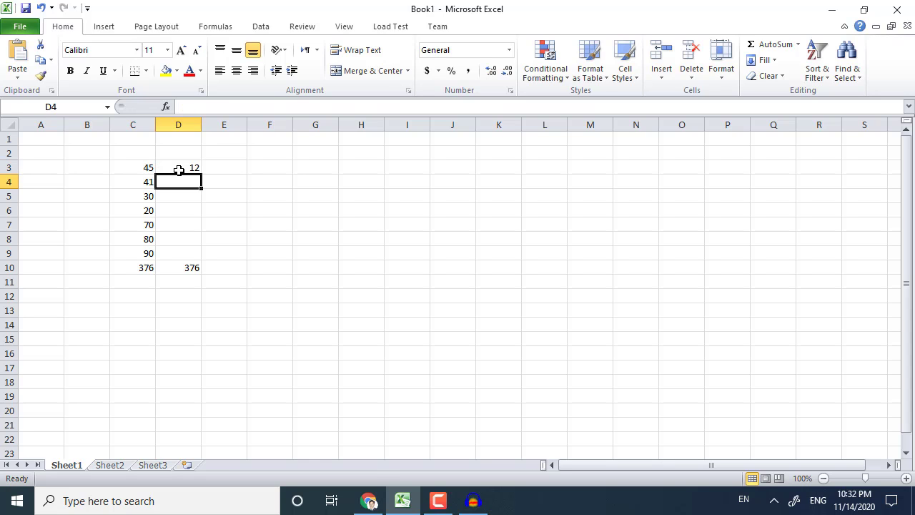
pyautogui.write('13')
pyautogui.press('Return')
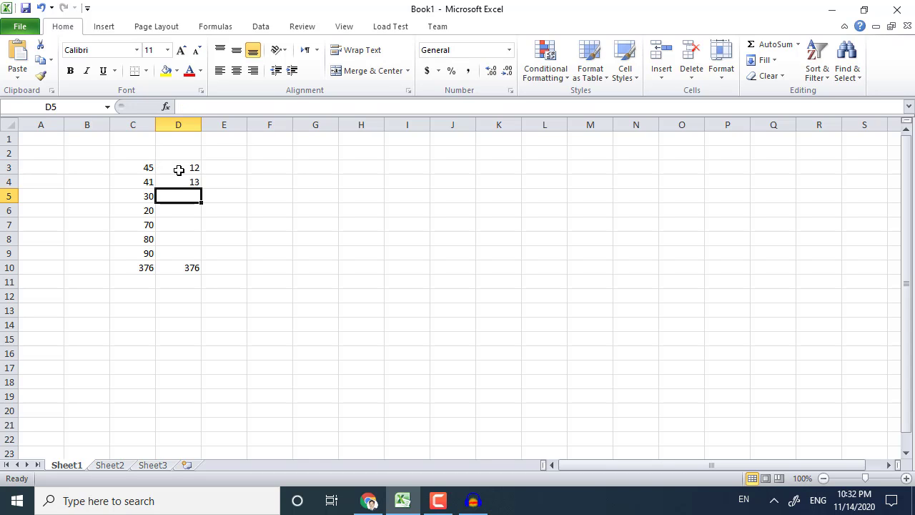
pyautogui.write('14')
pyautogui.press('Return')
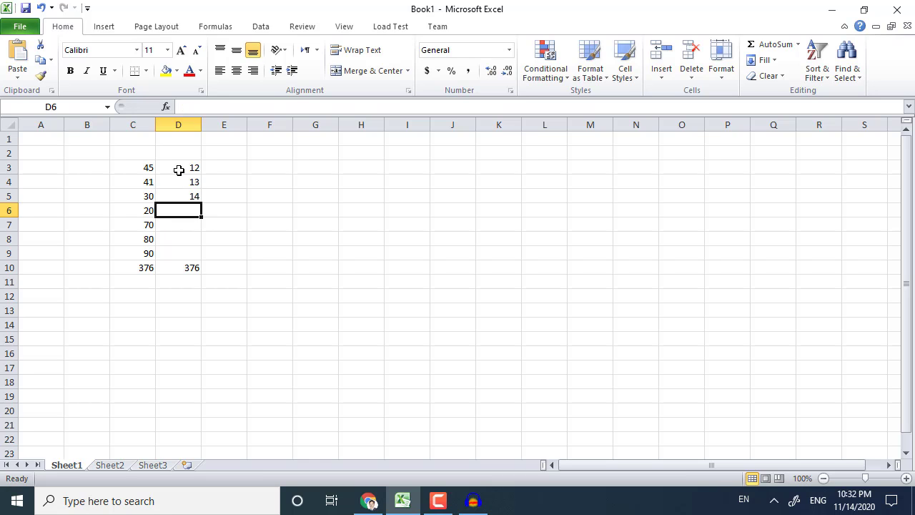
pyautogui.write('15')
pyautogui.press('Return')
pyautogui.write('48')
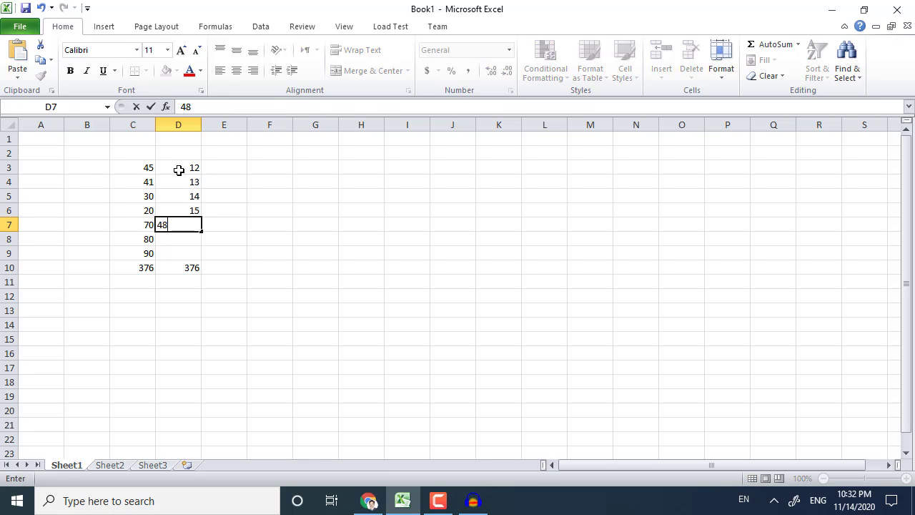
pyautogui.press('Return')
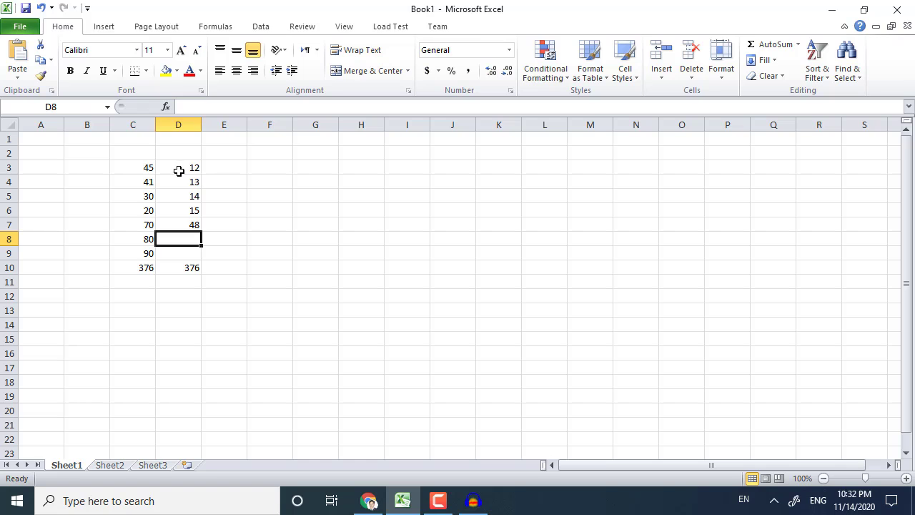
# Correct cell D7 to 18 and enter 21 and 40 in cells D8 and D9
pyautogui.click(196, 225)
pyautogui.write('18')
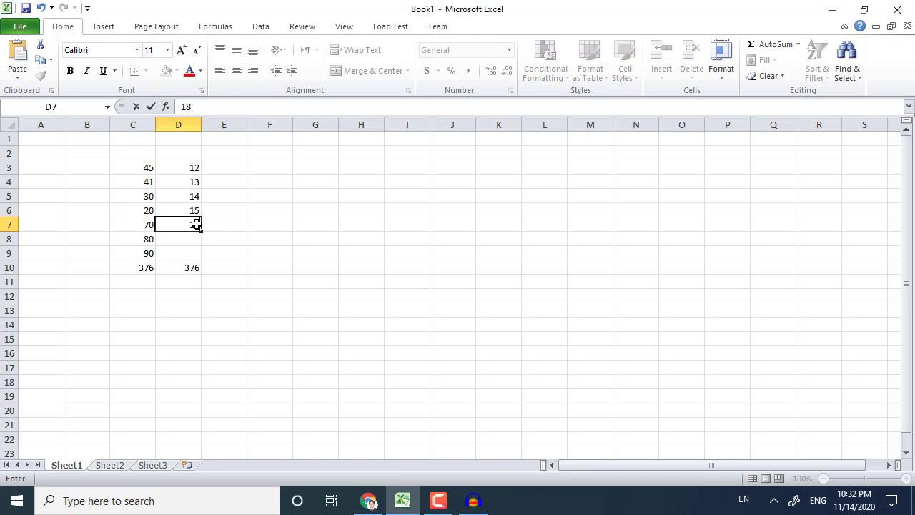
pyautogui.press('Return')
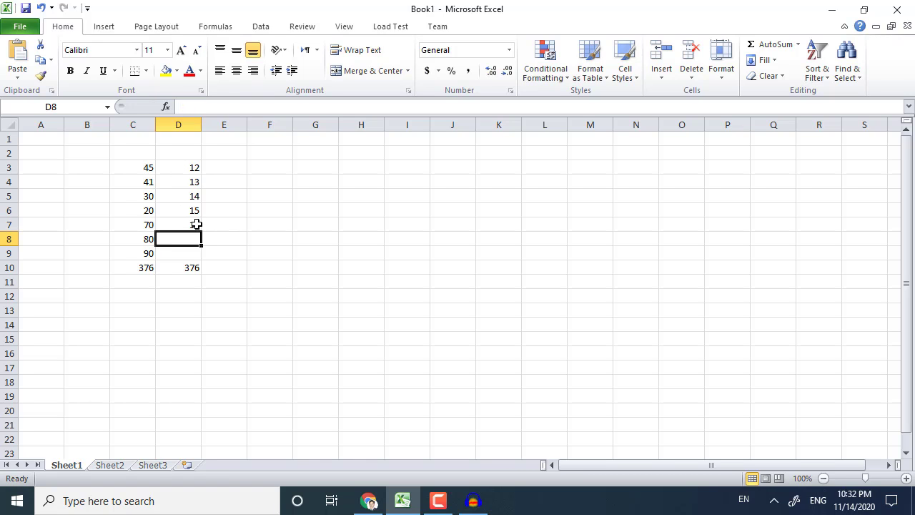
pyautogui.write('21')
pyautogui.press('Return')
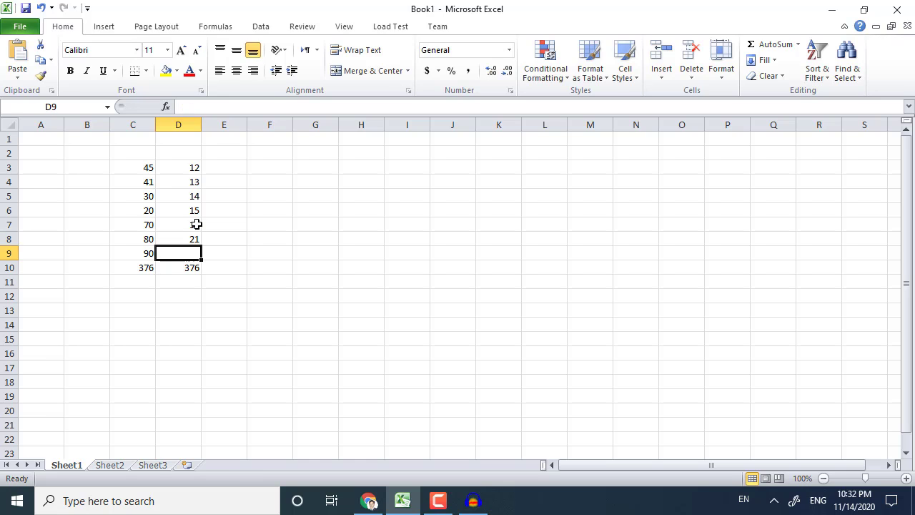
pyautogui.write('40')
pyautogui.press('Return')
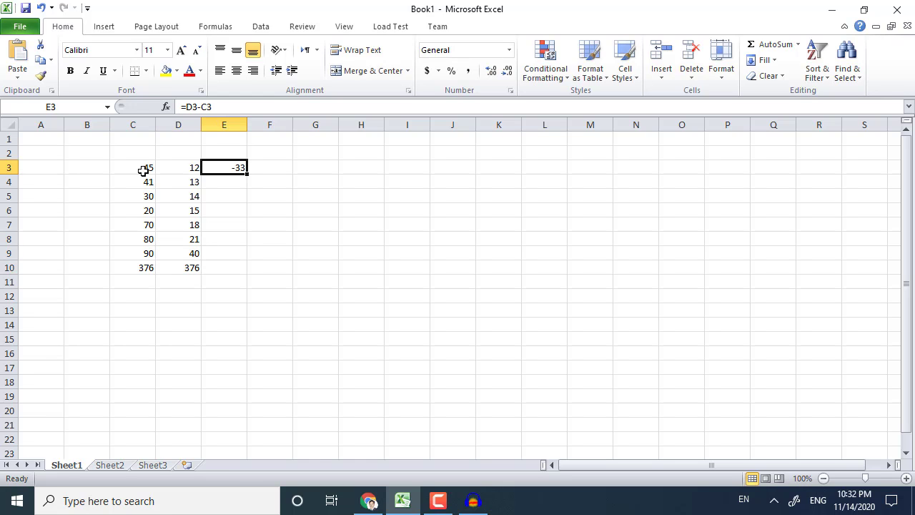
# Replace the formula in cell E3 with =C3-D3 and fill it down through E10
pyautogui.press('Delete')
pyautogui.write('=')
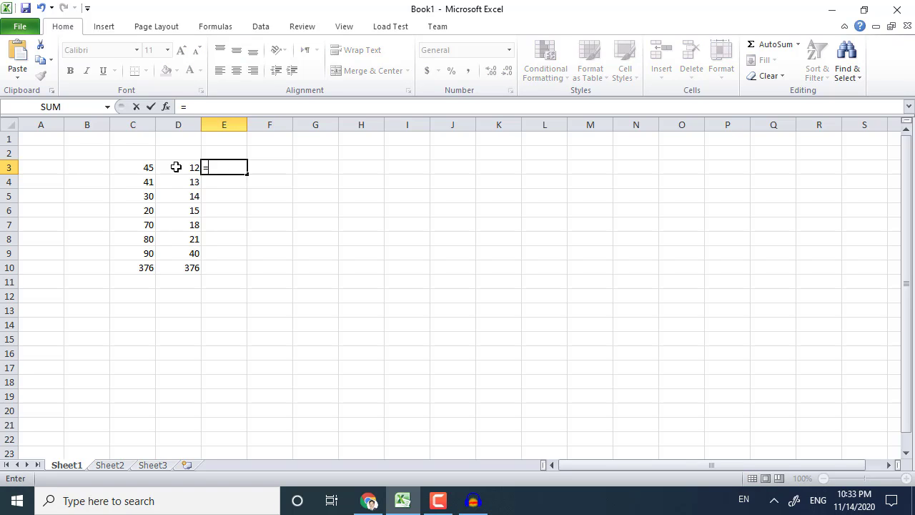
pyautogui.click(144, 169)
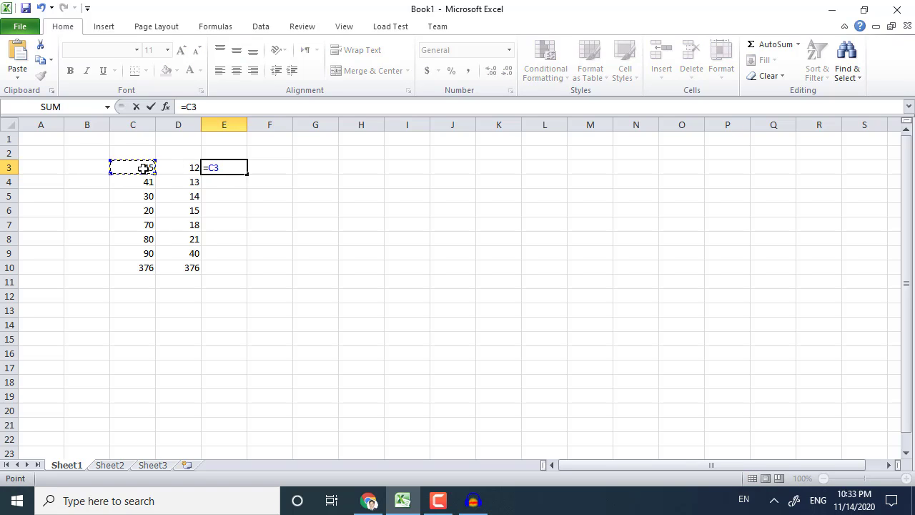
pyautogui.write('-')
pyautogui.click(171, 167)
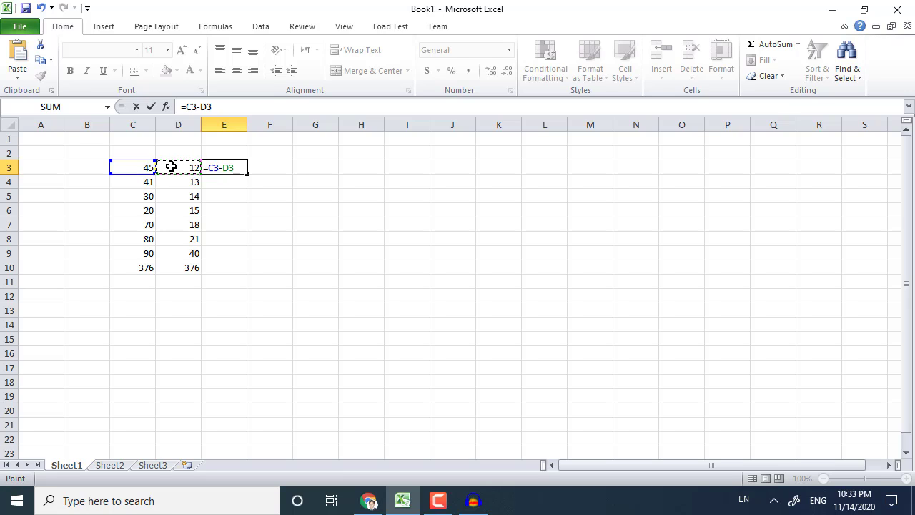
pyautogui.press('Return')
pyautogui.click(219, 166)
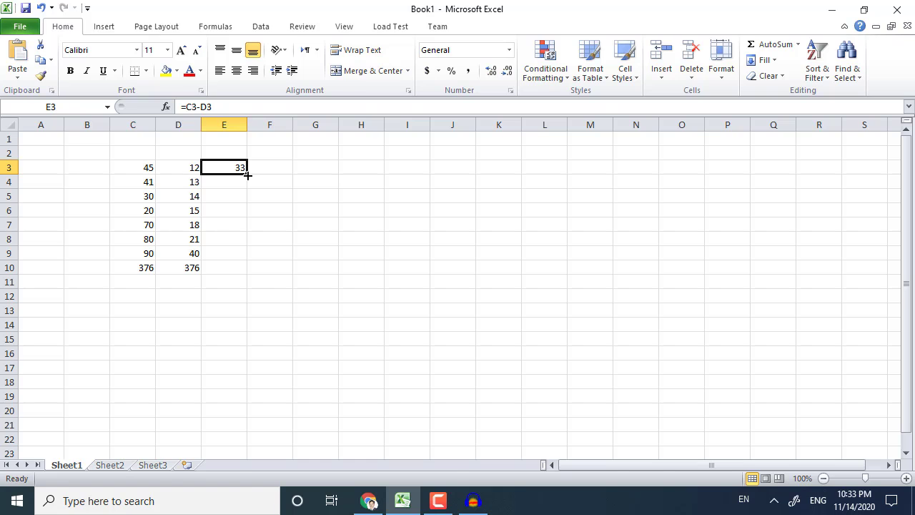
pyautogui.doubleClick(247, 175)
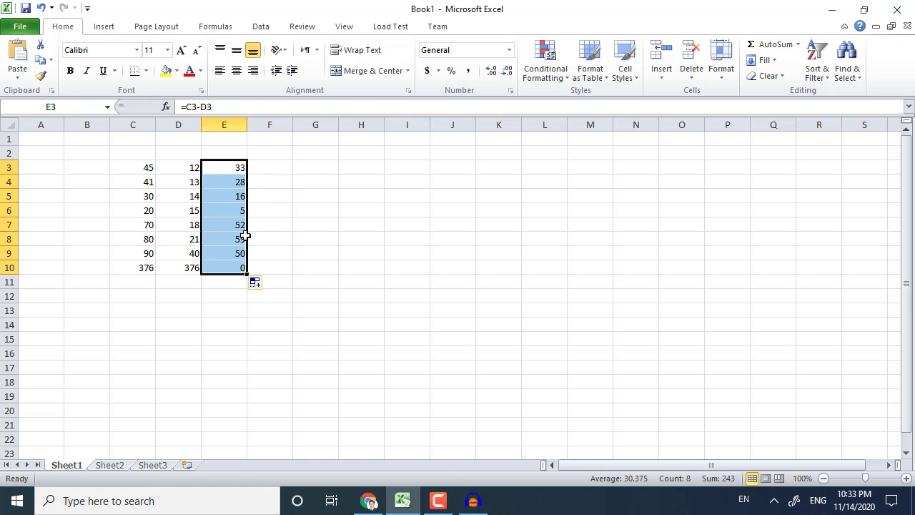
pyautogui.click(235, 167)
pyautogui.moveTo(246, 175); pyautogui.dragTo(263, 258)
pyautogui.click(262, 269)
pyautogui.click(262, 272)
pyautogui.click(255, 286)
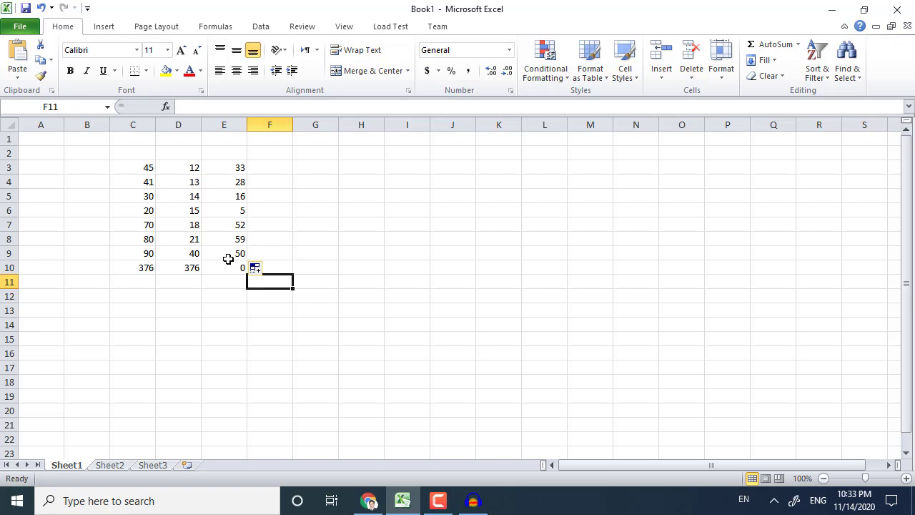
# Examine the subtraction formulas in column E, cell by cell from E3 down to E10
pyautogui.click(224, 171)
pyautogui.click(225, 181)
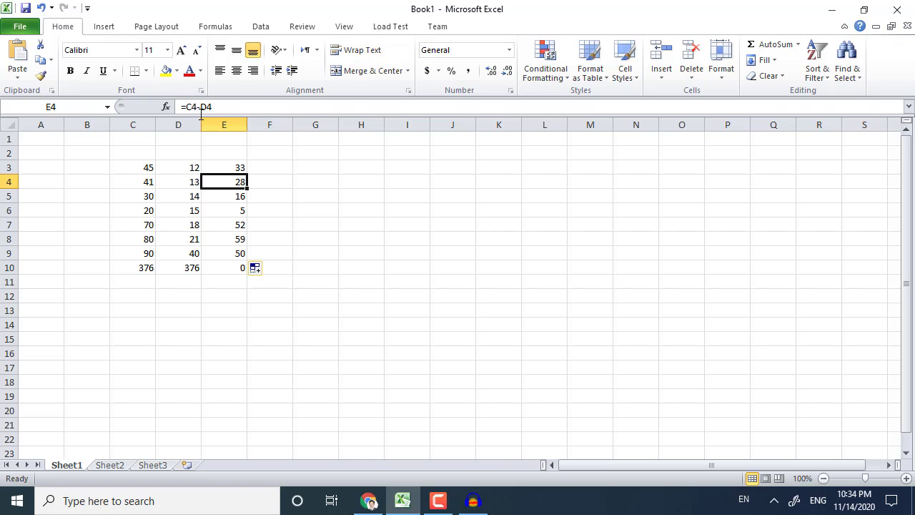
pyautogui.press('Down')
pyautogui.press('Down')
pyautogui.press('Down')
pyautogui.press('Down')
pyautogui.press('Down')
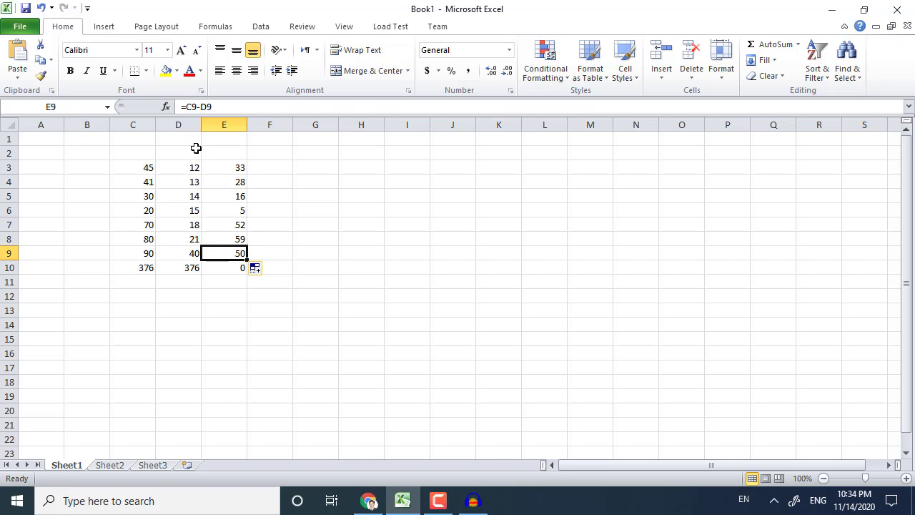
pyautogui.press('Down')
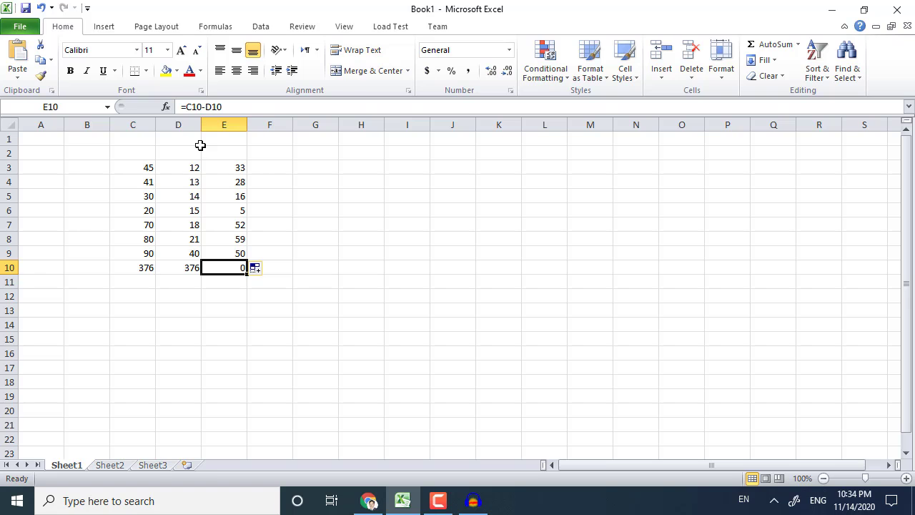
# Change the formula in cell E3 to the multiplication =C3*D3
pyautogui.click(220, 177)
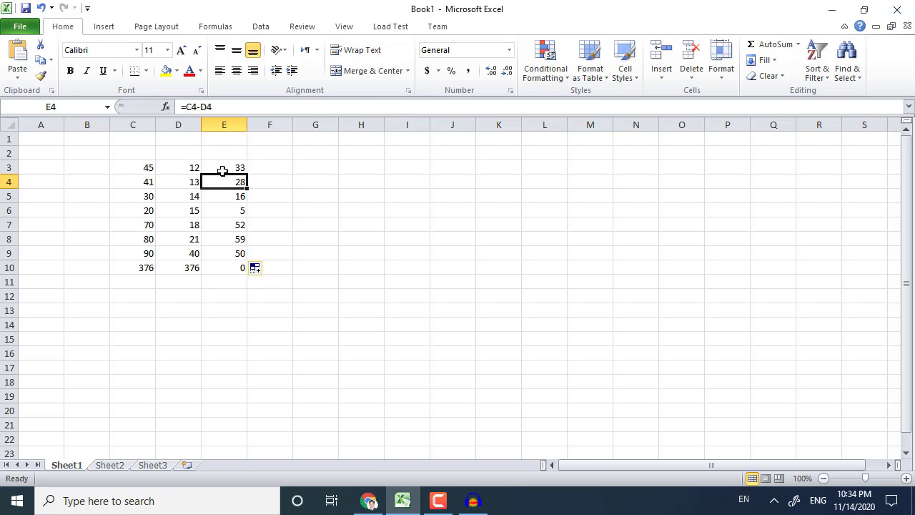
pyautogui.click(221, 168)
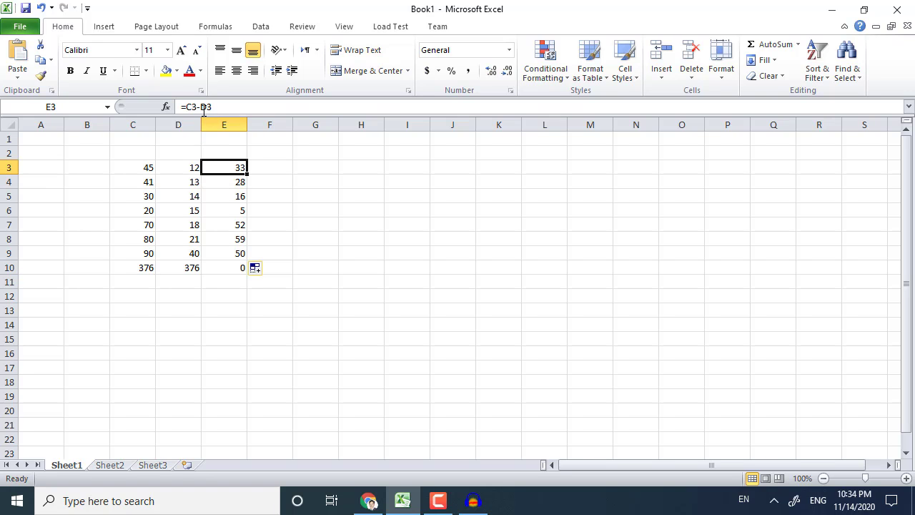
pyautogui.click(202, 107)
pyautogui.press('BackSpace')
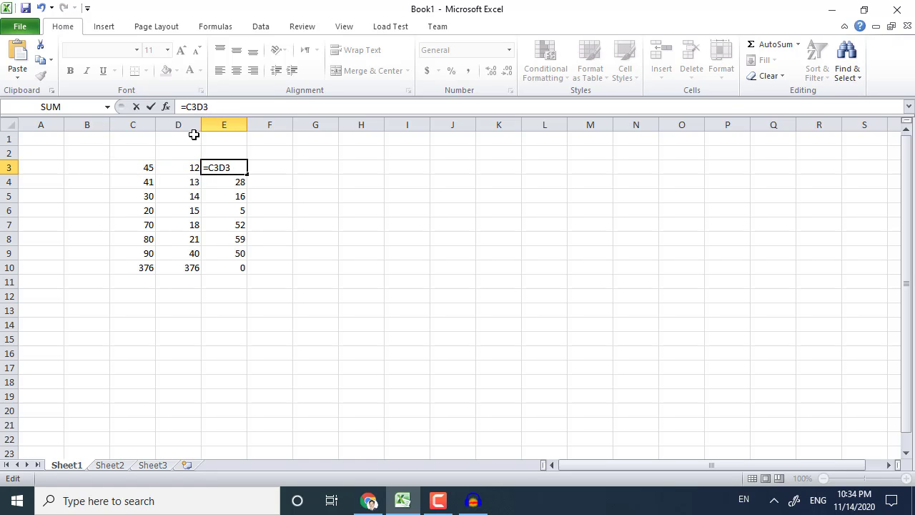
pyautogui.write('*')
pyautogui.press('Return')
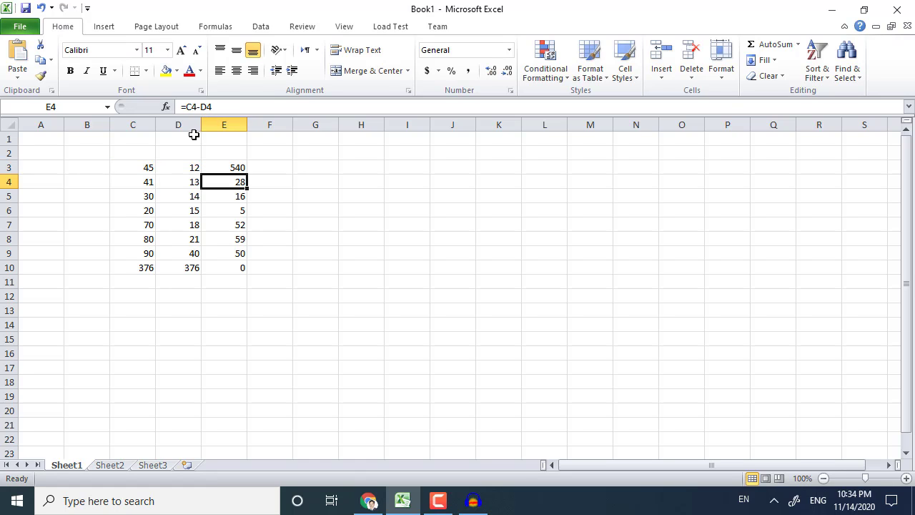
# Change the formula in cell E3 to the division =C3/D3 and fill it down through E10
pyautogui.click(214, 168)
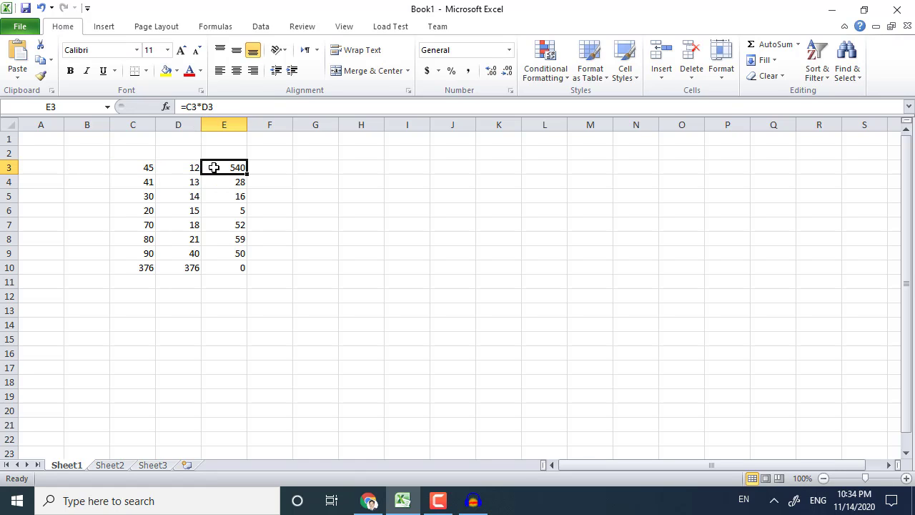
pyautogui.click(205, 107)
pyautogui.press('BackSpace')
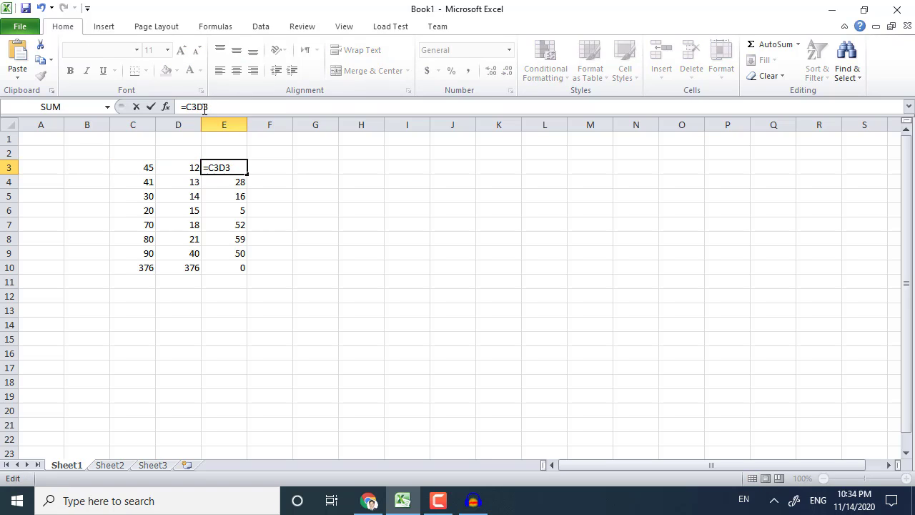
pyautogui.write('/')
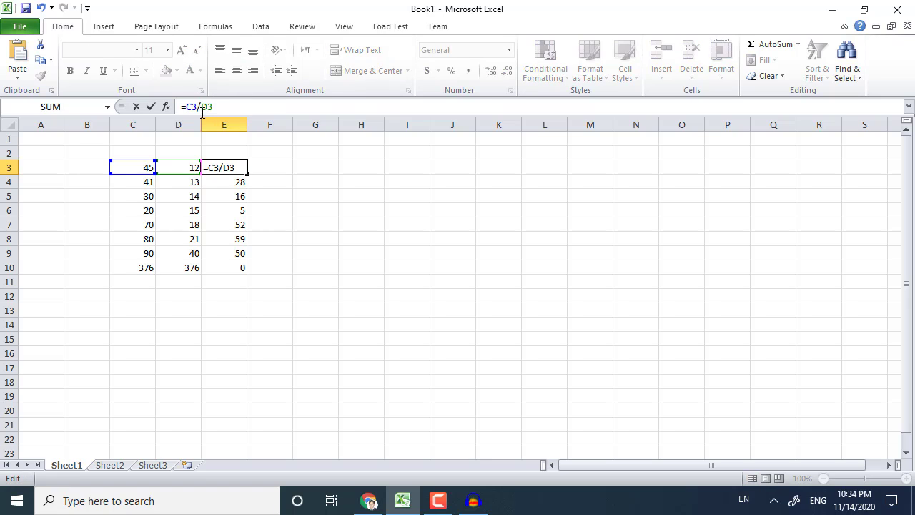
pyautogui.press('Return')
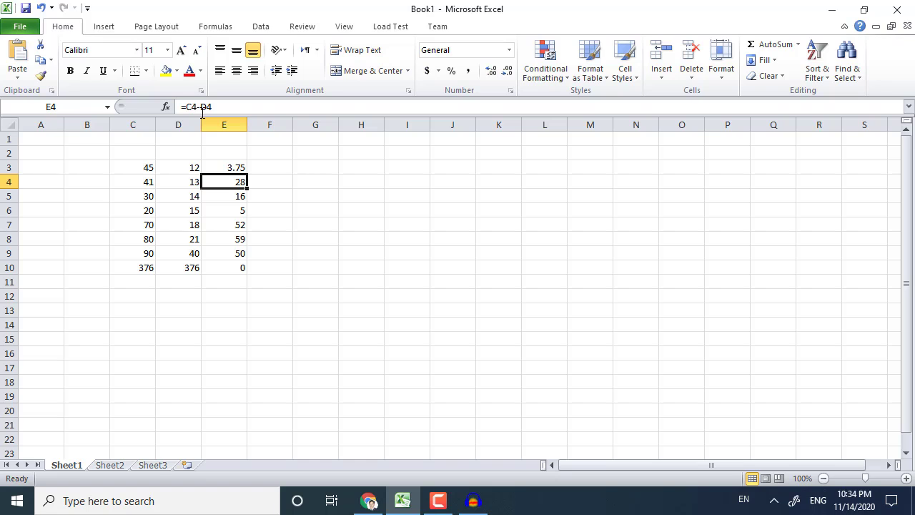
pyautogui.click(216, 170)
pyautogui.moveTo(248, 175); pyautogui.dragTo(258, 276)
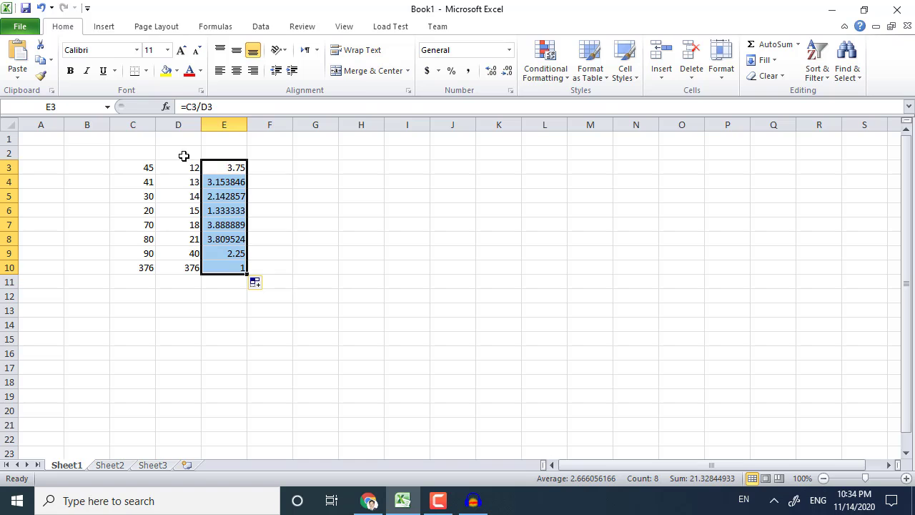
# Enter the heading Data in cell C2 and the heading sub in cell D2
pyautogui.click(140, 148)
pyautogui.write('Da')
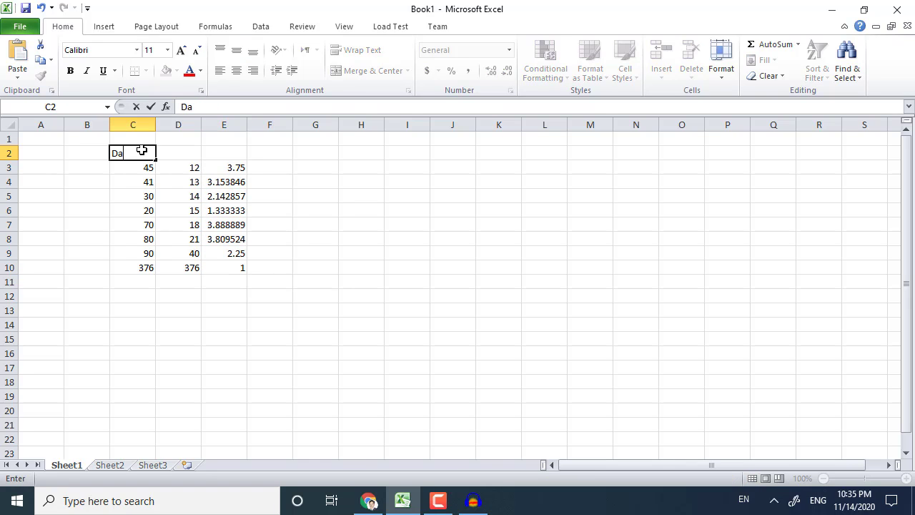
pyautogui.write('ta')
pyautogui.click(178, 154)
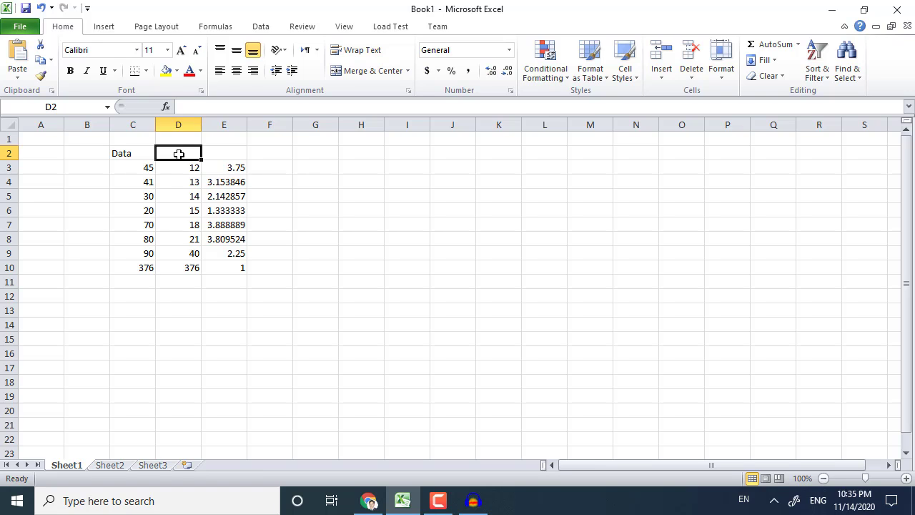
pyautogui.write('sub')
pyautogui.press('Return')
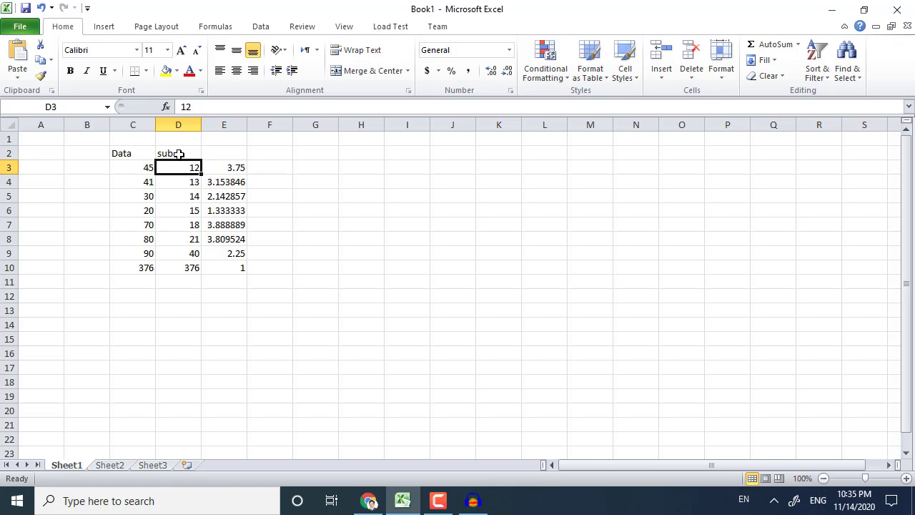
# Try the Vertical Text, Angle Clockwise and Rotate Text Up orientations on the Data heading in cell C2
pyautogui.moveTo(123, 151); pyautogui.dragTo(149, 151)
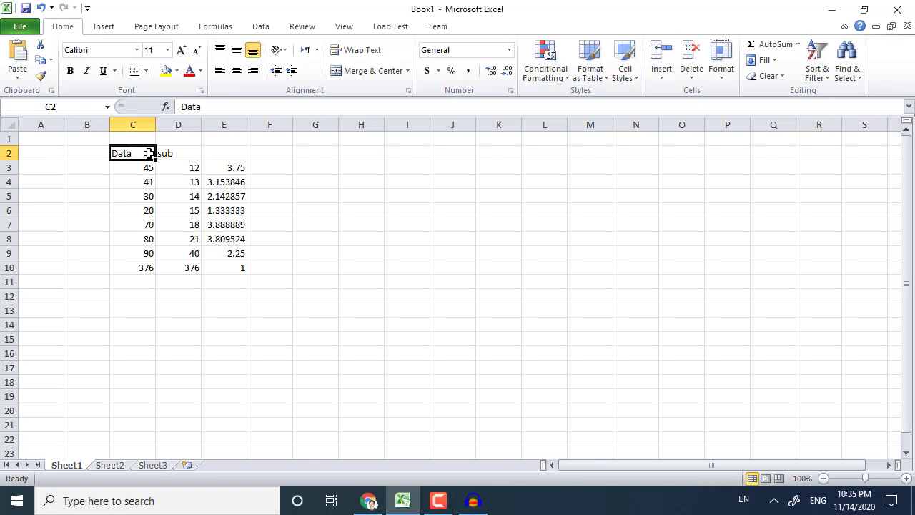
pyautogui.click(281, 52)
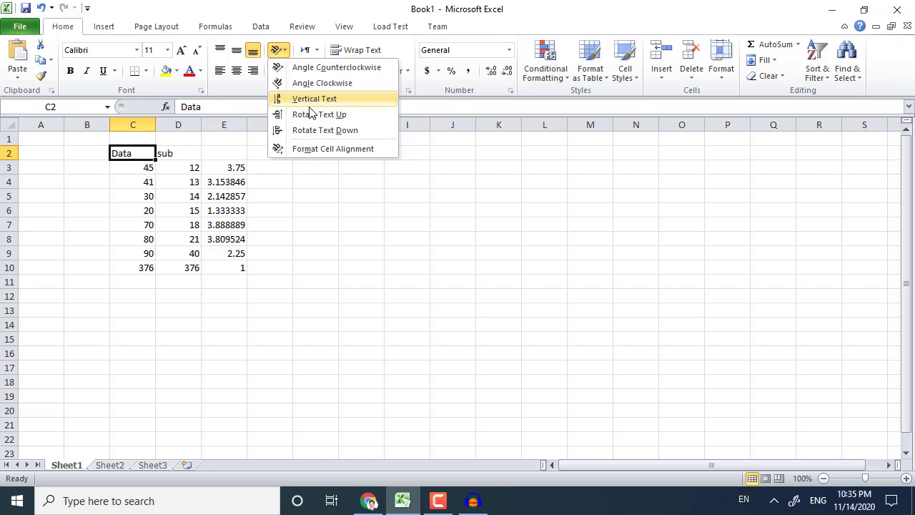
pyautogui.click(306, 100)
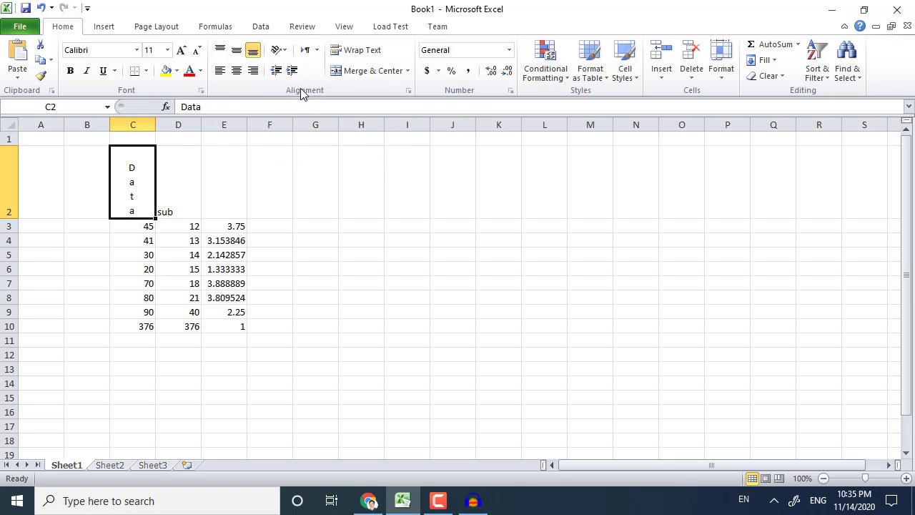
pyautogui.click(279, 50)
pyautogui.click(300, 83)
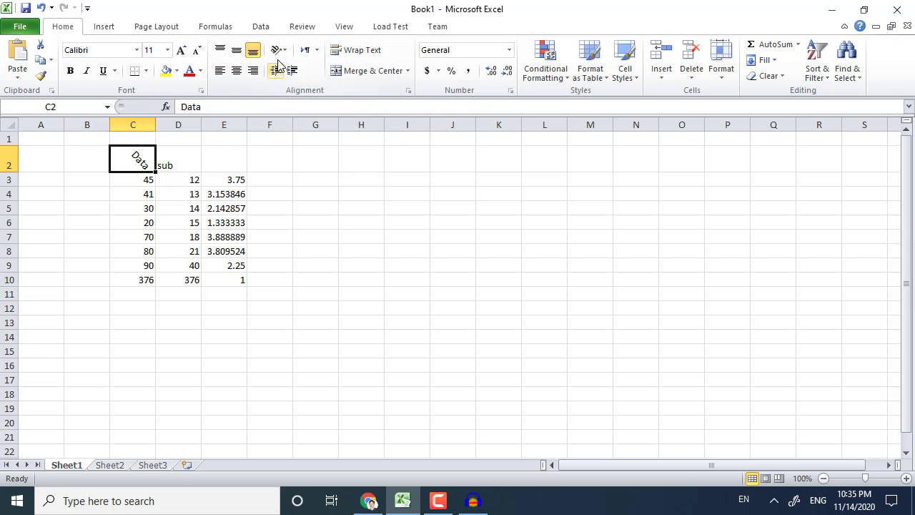
pyautogui.click(279, 50)
pyautogui.click(295, 115)
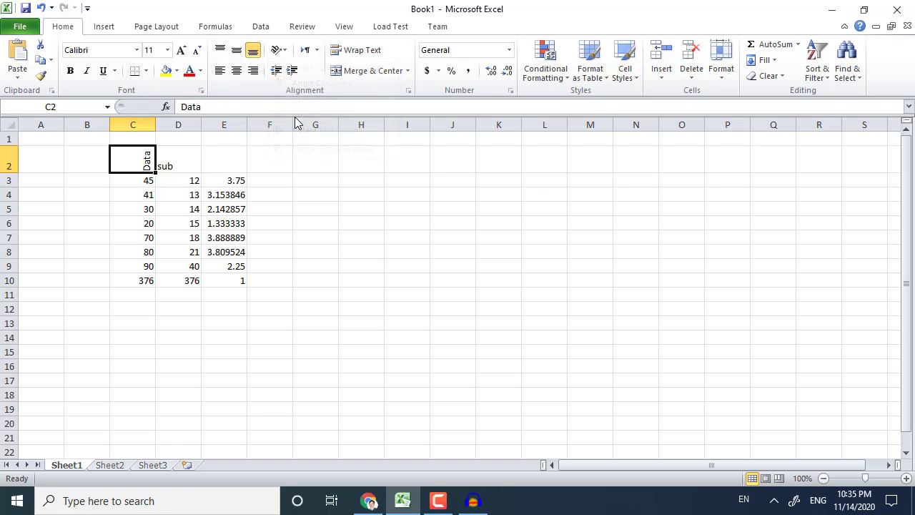
# Set the text orientation of the Data heading in C2 to -90 degrees through the Format Cells alignment settings
pyautogui.click(279, 50)
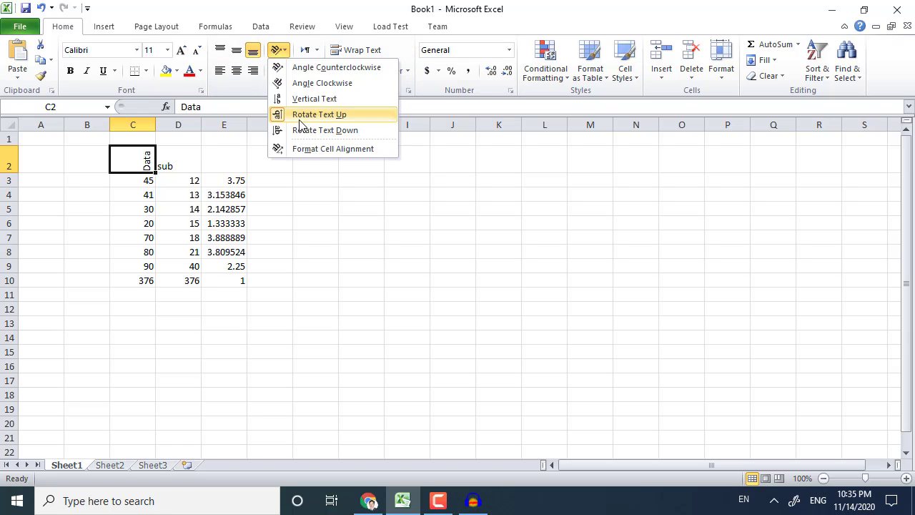
pyautogui.click(299, 128)
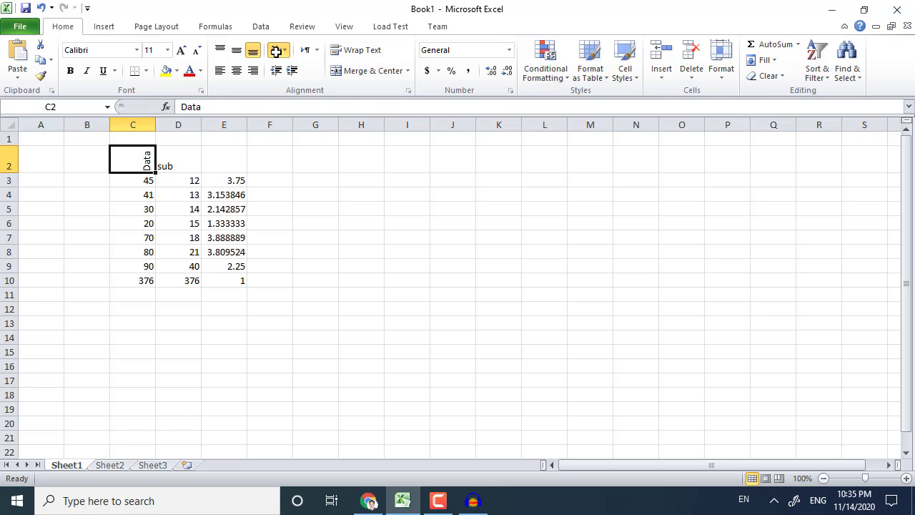
pyautogui.hotkey('ctrl', '1')
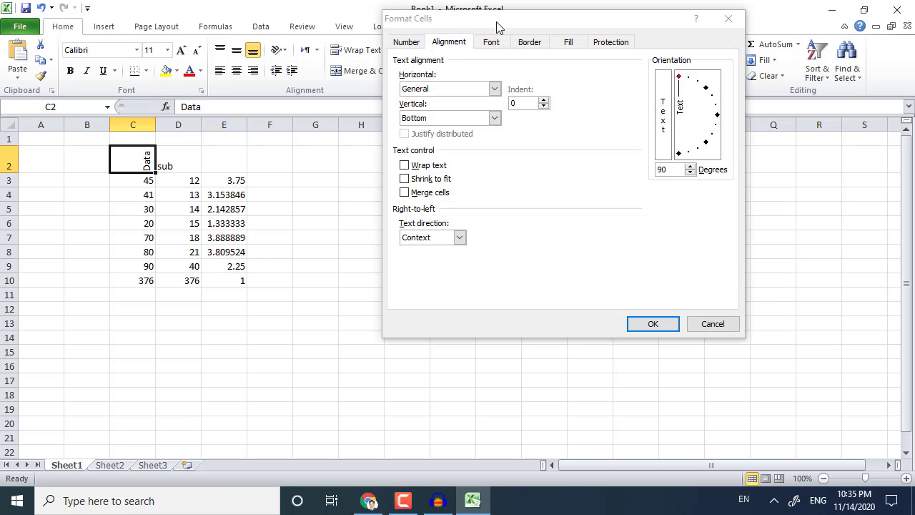
pyautogui.moveTo(498, 26); pyautogui.dragTo(475, 83)
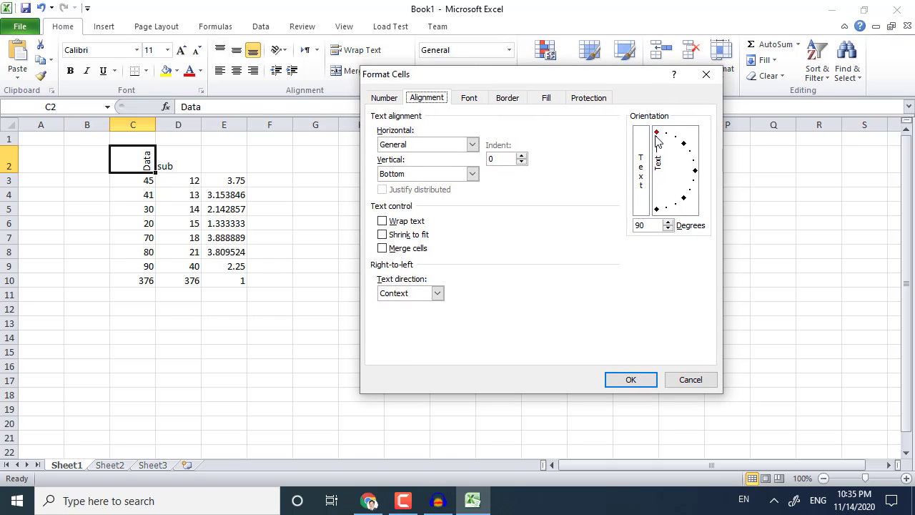
pyautogui.moveTo(656, 134); pyautogui.dragTo(658, 228)
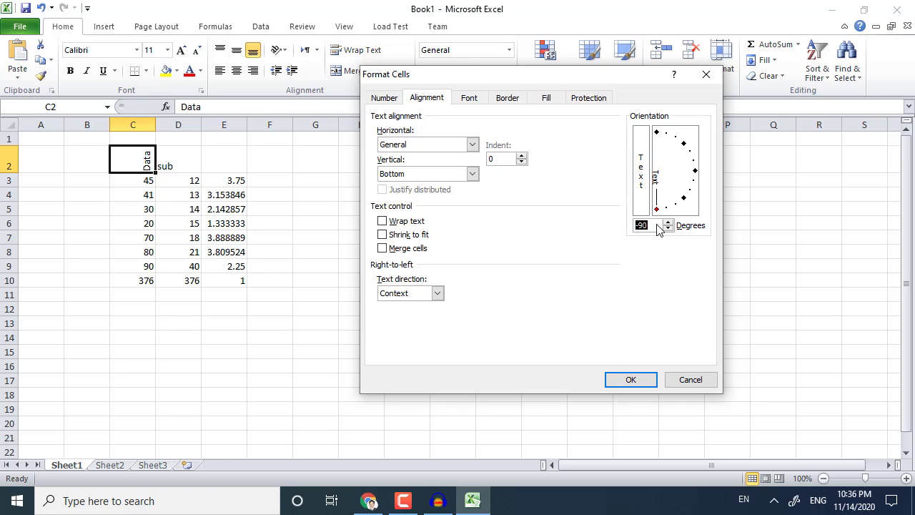
pyautogui.click(632, 378)
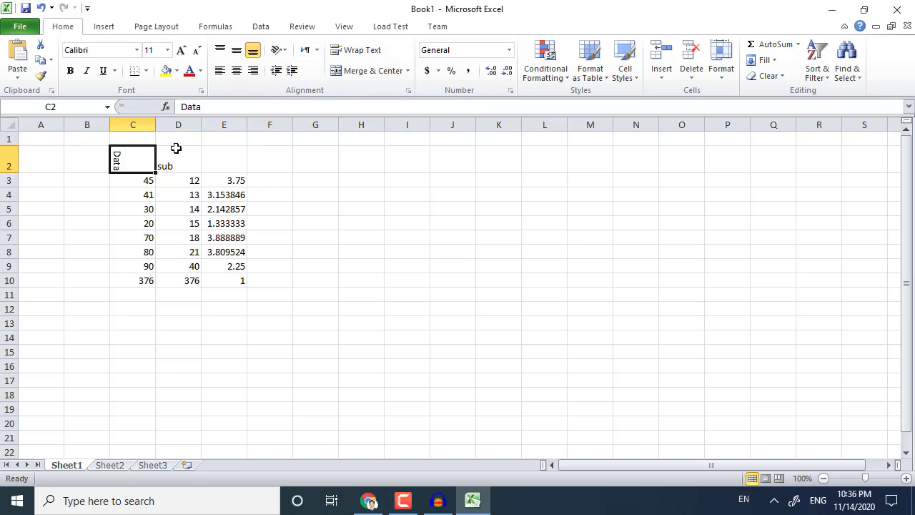
# Merge and center cells E2 and F2
pyautogui.moveTo(231, 164); pyautogui.dragTo(263, 172)
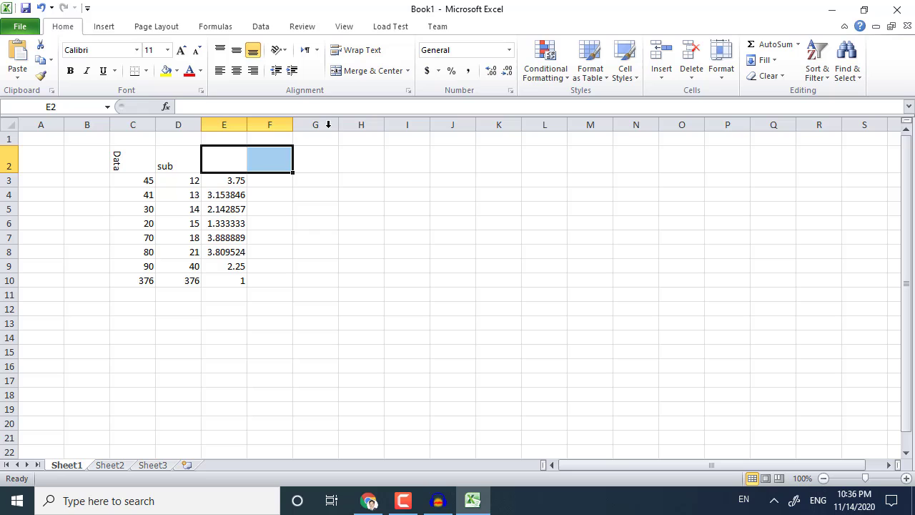
pyautogui.click(354, 71)
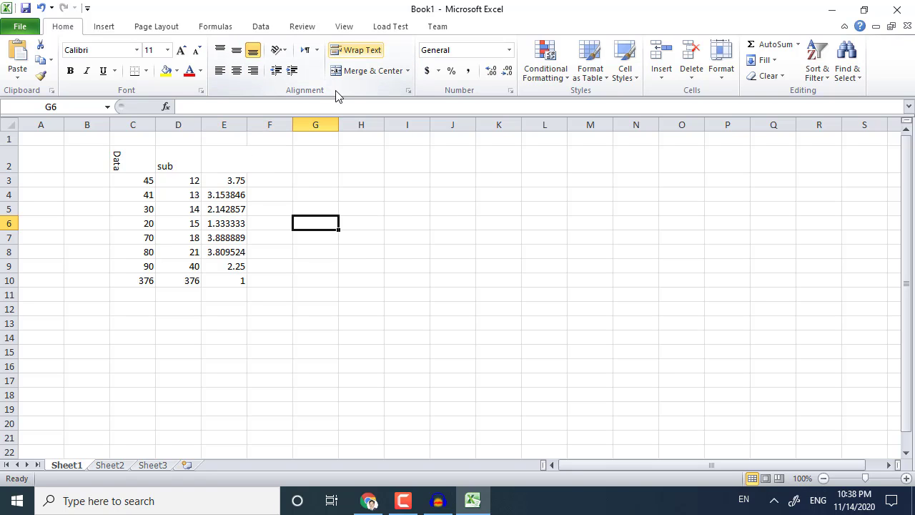
# Enter the text "This is a pen" in cell F5 and "yes this is a pen" in cell G5
pyautogui.click(269, 209)
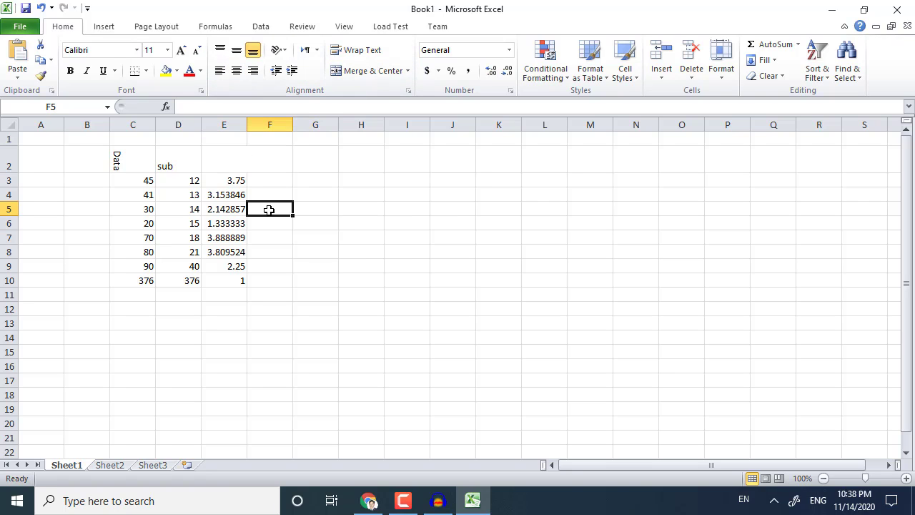
pyautogui.write('This')
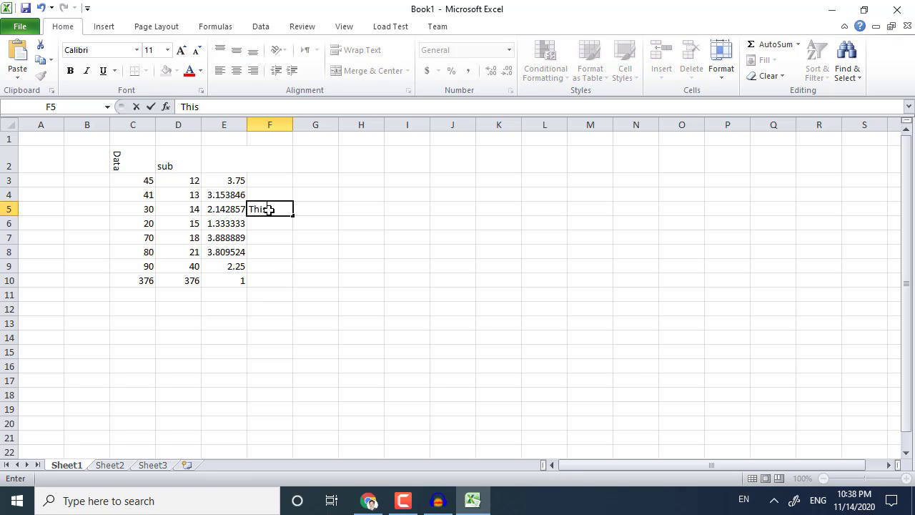
pyautogui.write(' is a pen')
pyautogui.press('Return')
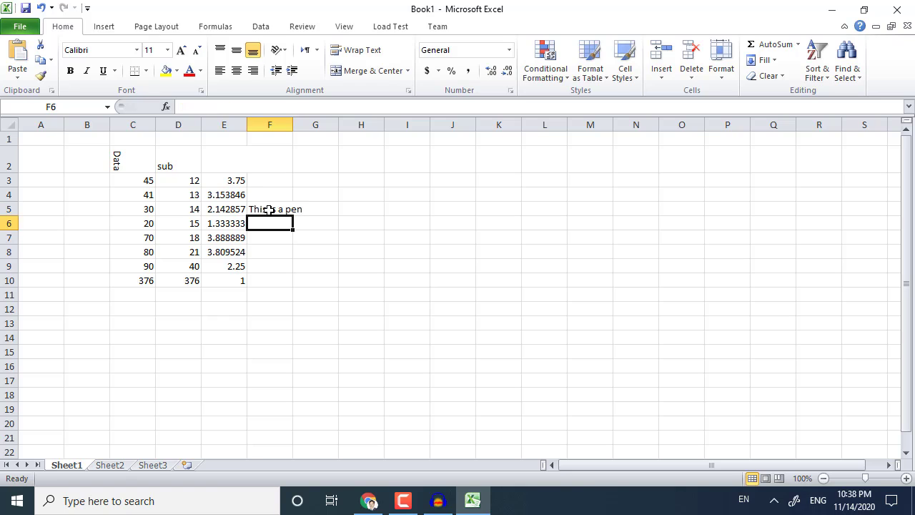
pyautogui.press('Up')
pyautogui.press('Right')
pyautogui.write('y')
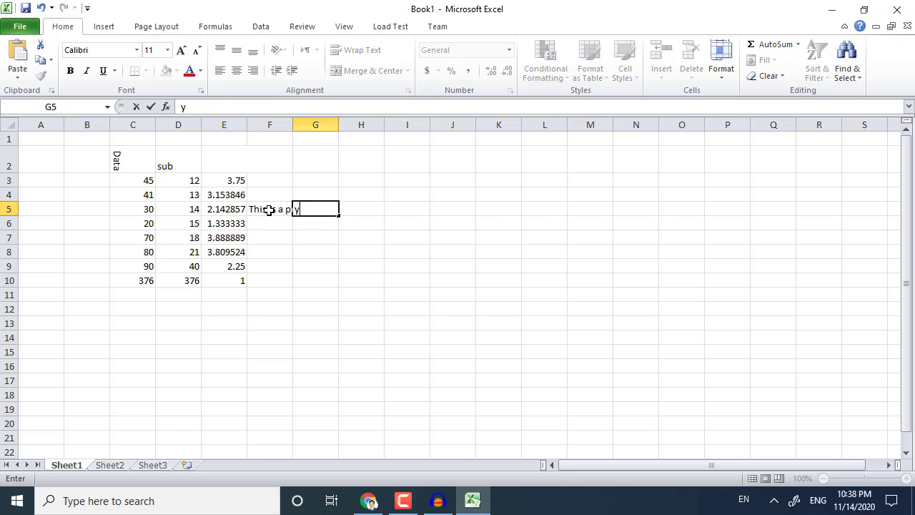
pyautogui.write('es this is a pen')
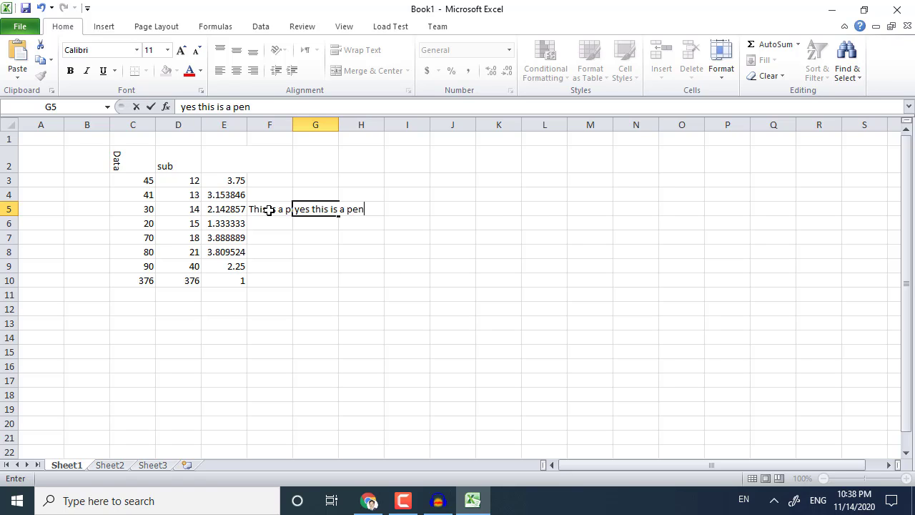
pyautogui.press('Return')
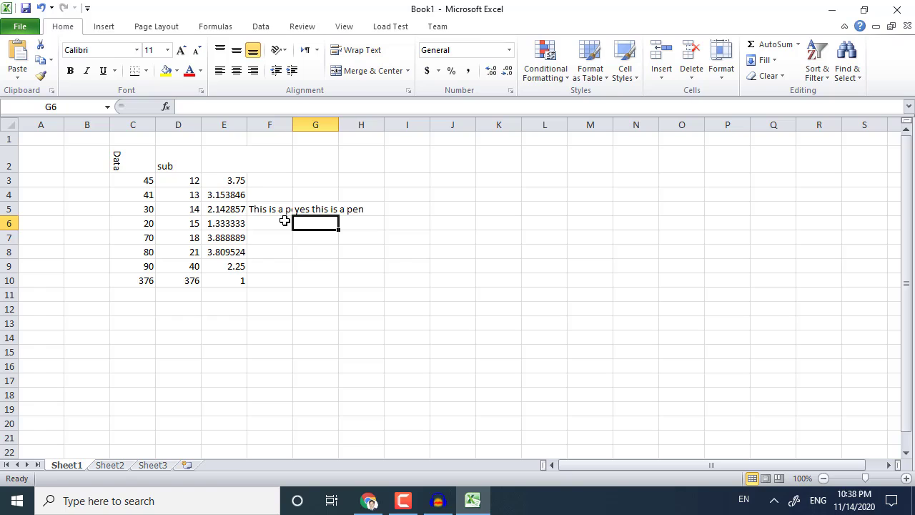
# Wrap the text in cells F5 through H5
pyautogui.moveTo(262, 209); pyautogui.dragTo(346, 212)
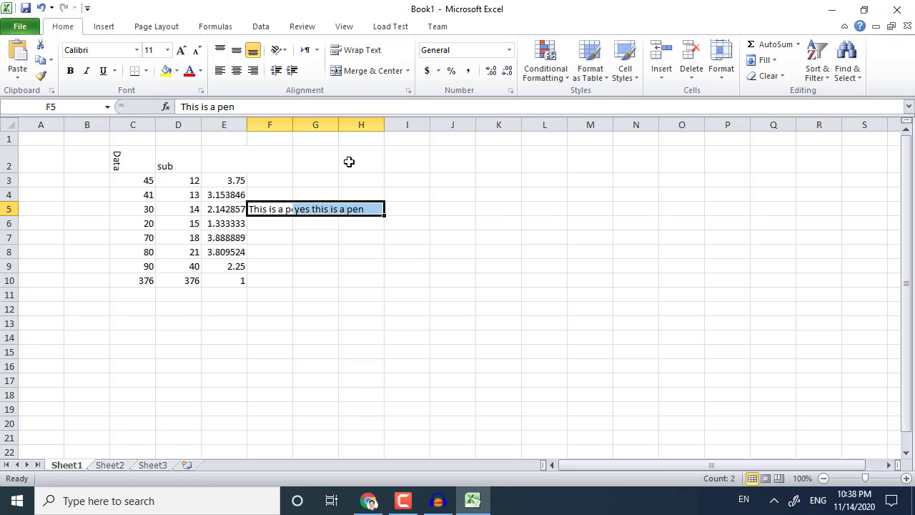
pyautogui.click(351, 53)
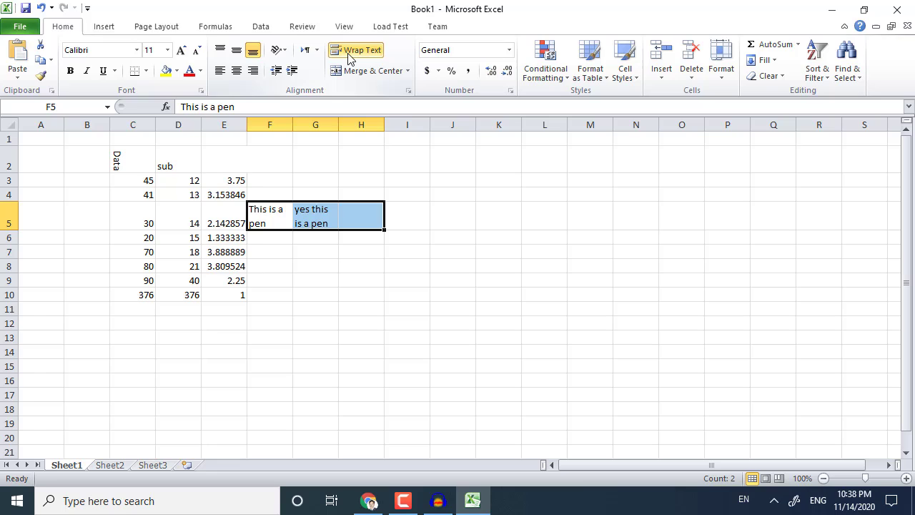
pyautogui.click(276, 251)
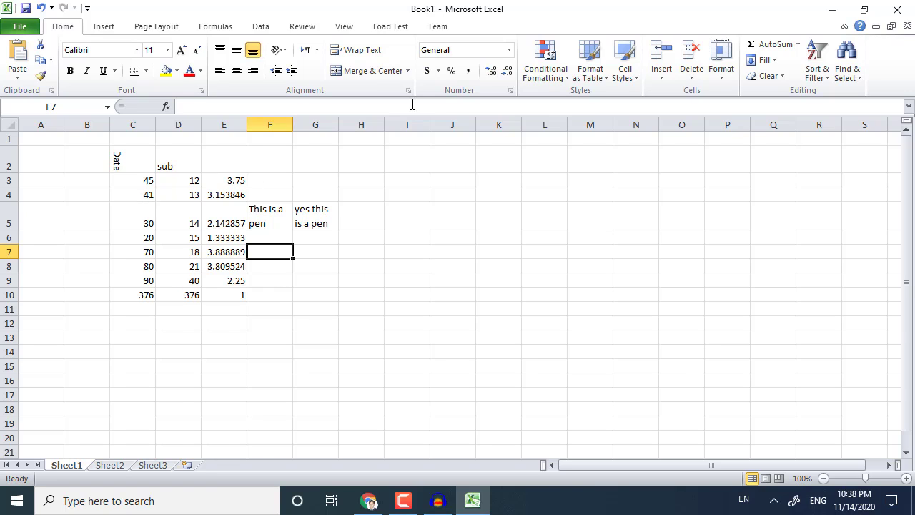
# Format cell I4 as Currency and enter 12 in it
pyautogui.click(407, 214)
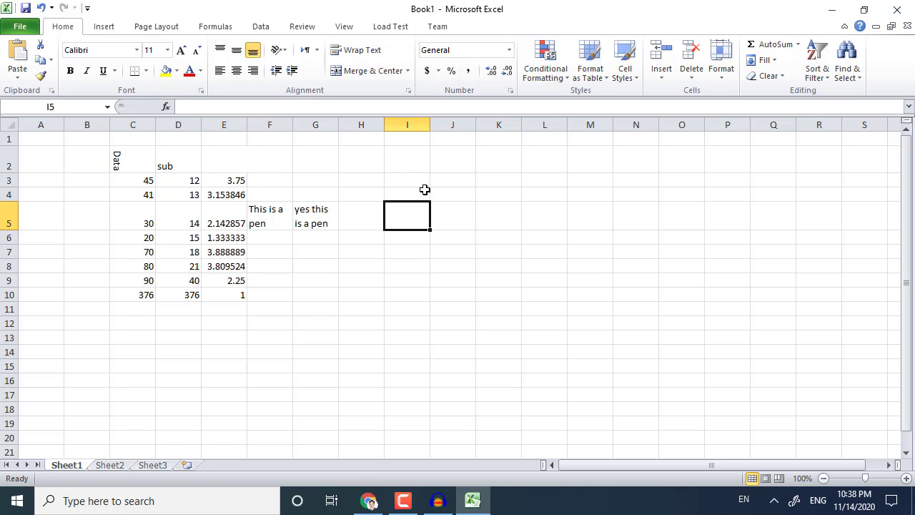
pyautogui.click(509, 51)
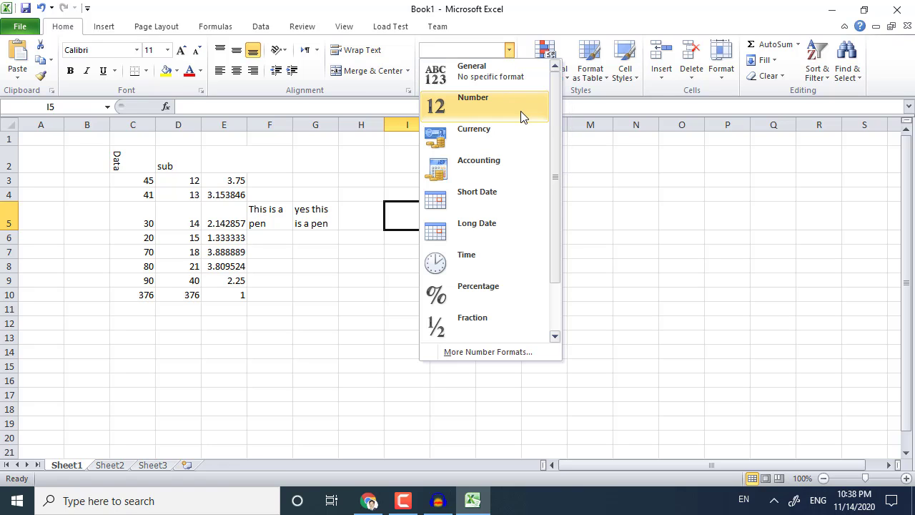
pyautogui.click(414, 191)
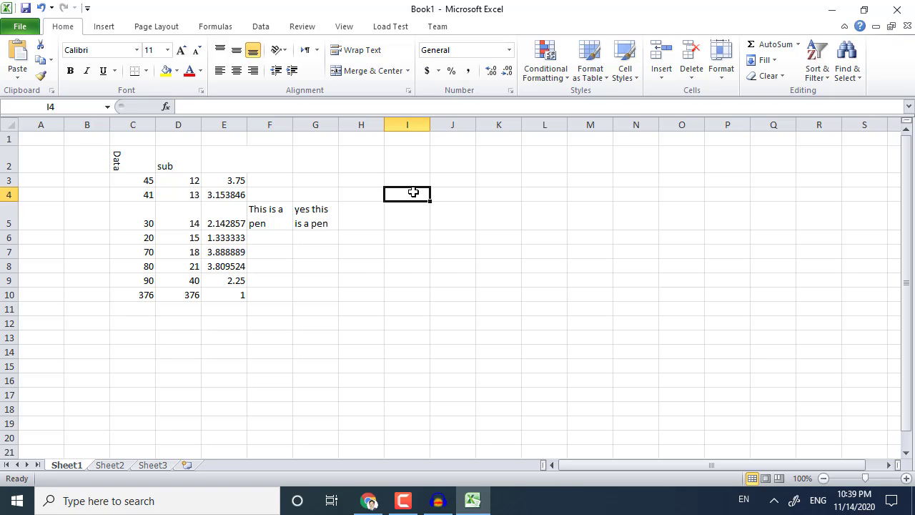
pyautogui.click(509, 51)
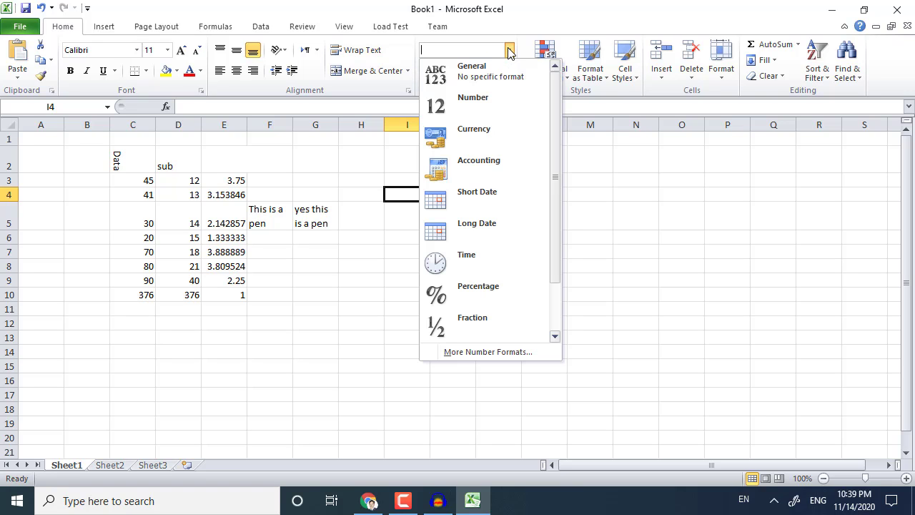
pyautogui.click(511, 100)
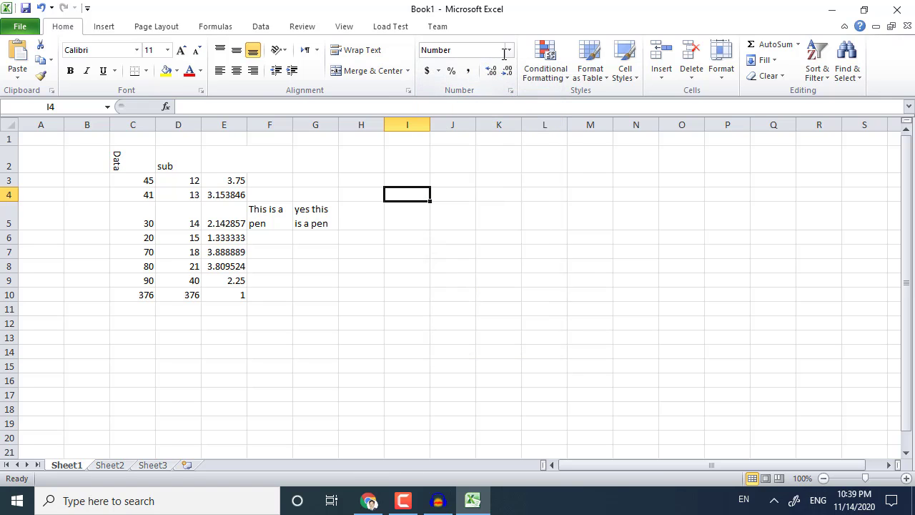
pyautogui.click(507, 52)
pyautogui.click(503, 127)
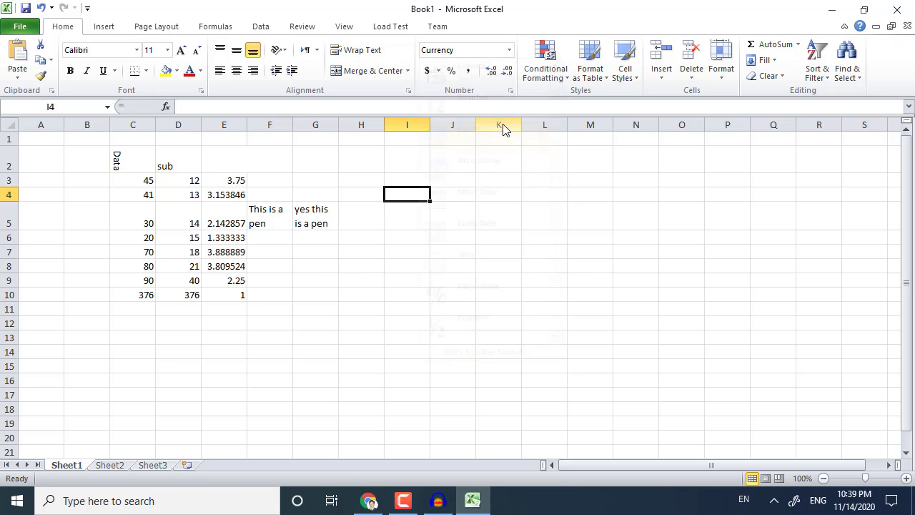
pyautogui.write('12')
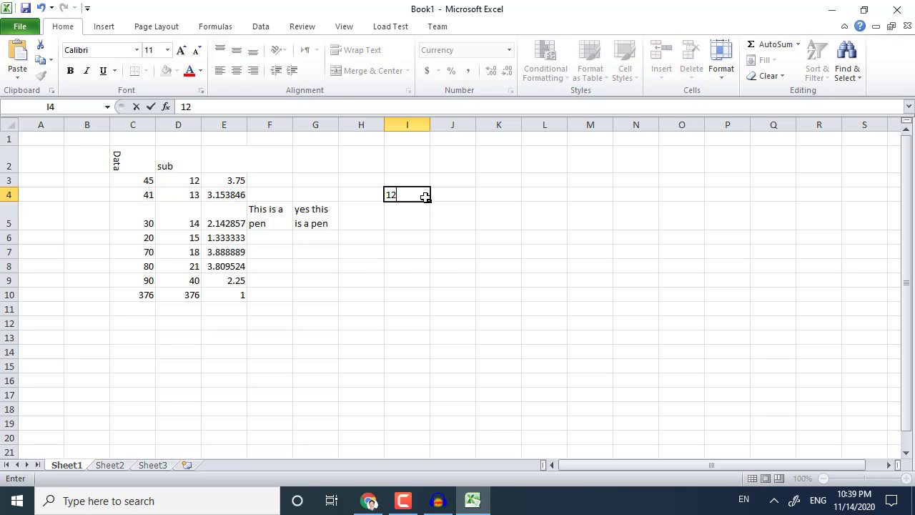
pyautogui.press('Return')
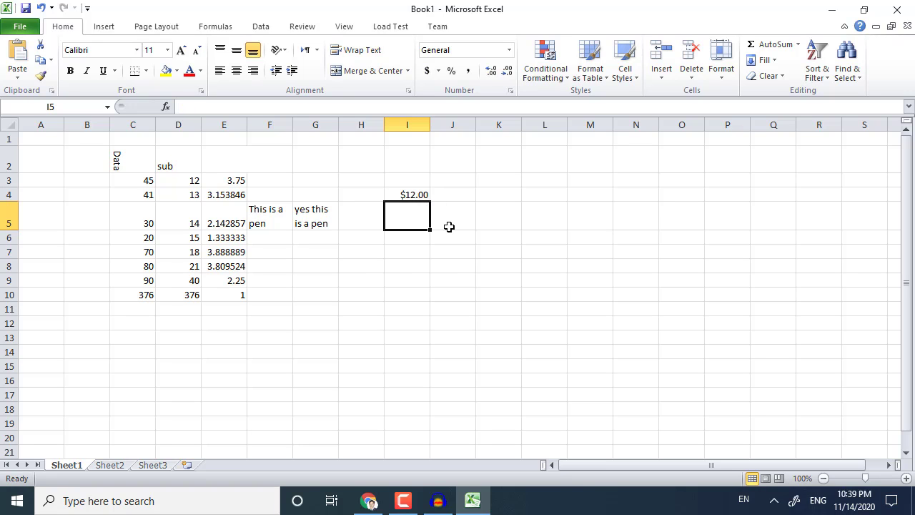
# Apply the Accounting number format with the PKR currency symbol to cell I4
pyautogui.click(425, 196)
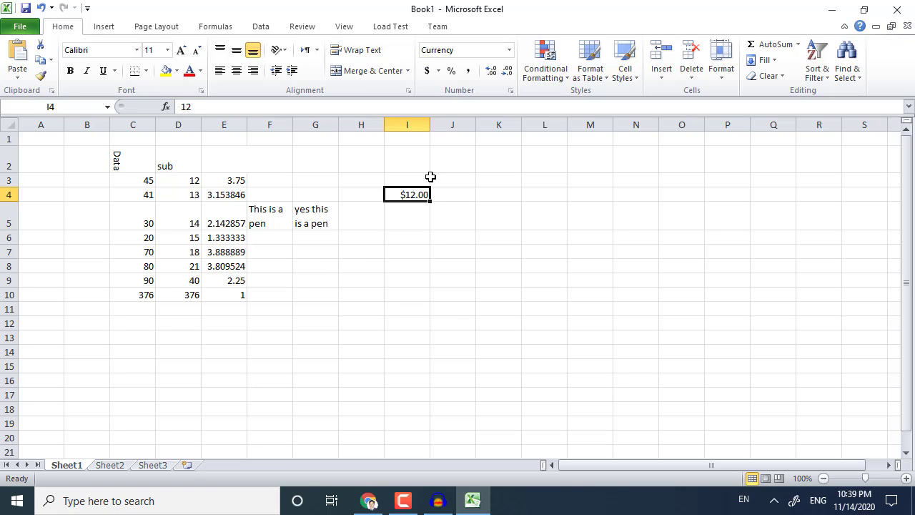
pyautogui.click(439, 71)
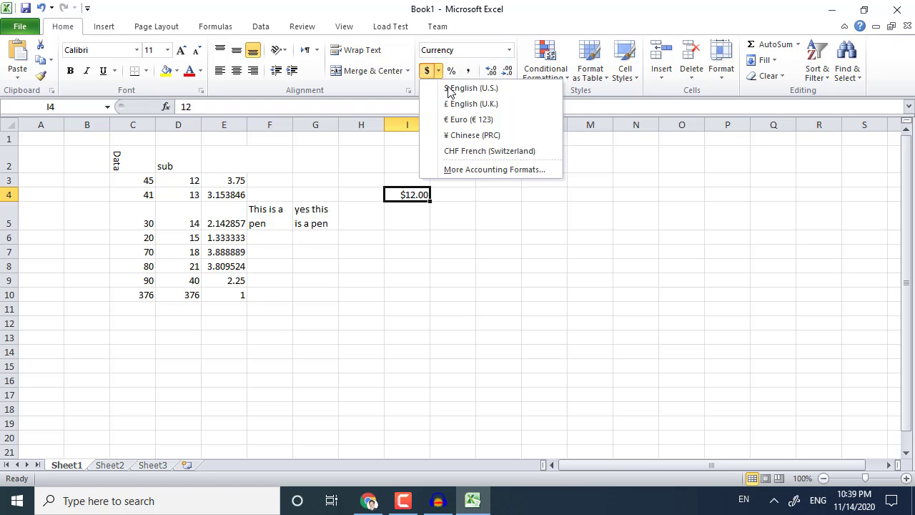
pyautogui.click(503, 171)
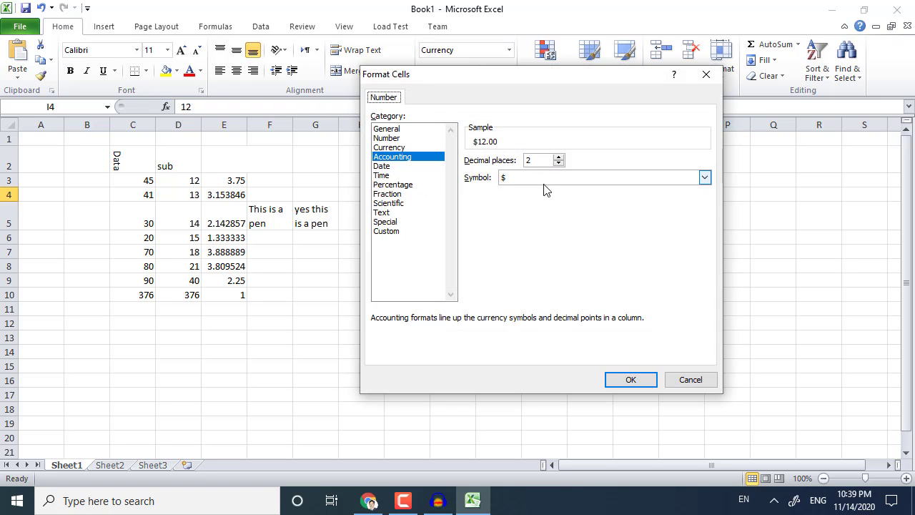
pyautogui.click(564, 180)
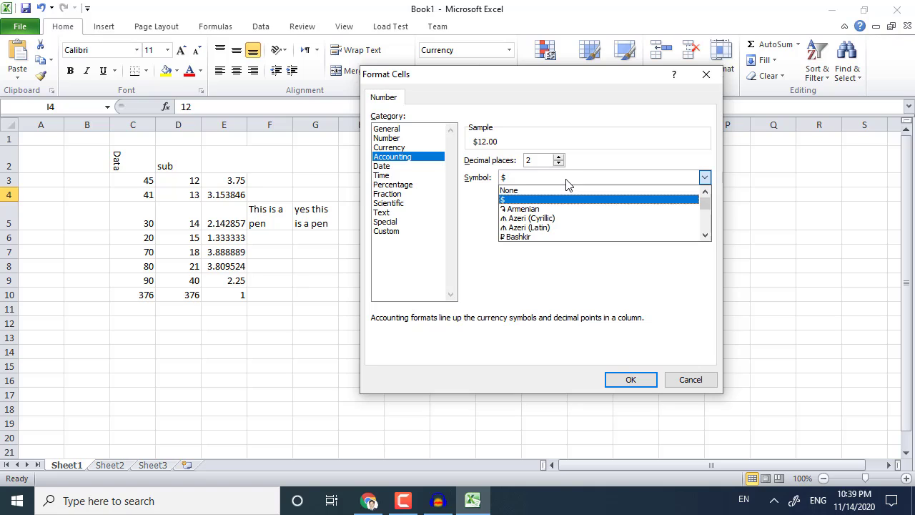
pyautogui.click(705, 237)
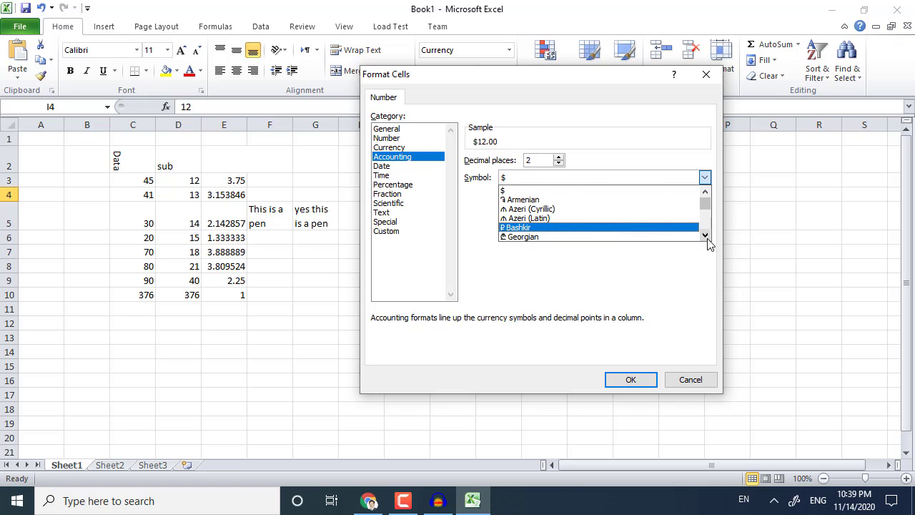
pyautogui.moveTo(706, 238); pyautogui.dragTo(707, 240)
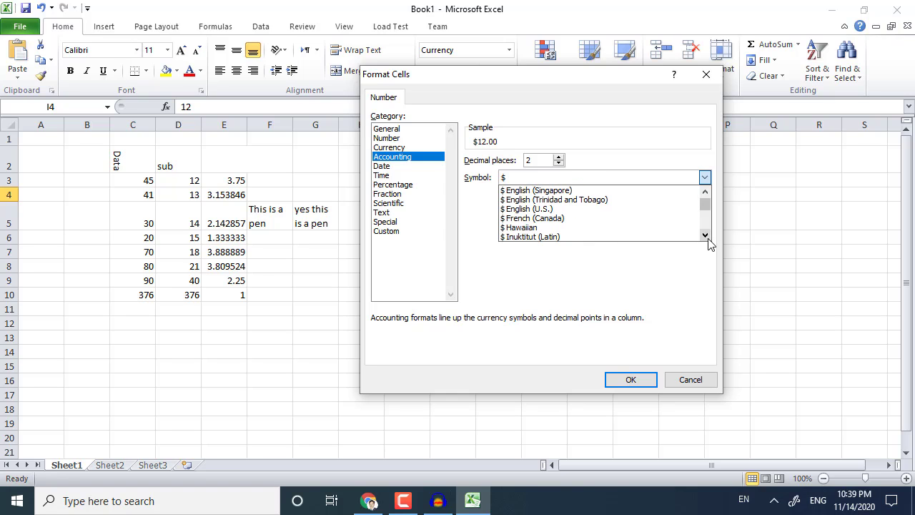
pyautogui.moveTo(706, 208); pyautogui.dragTo(710, 217)
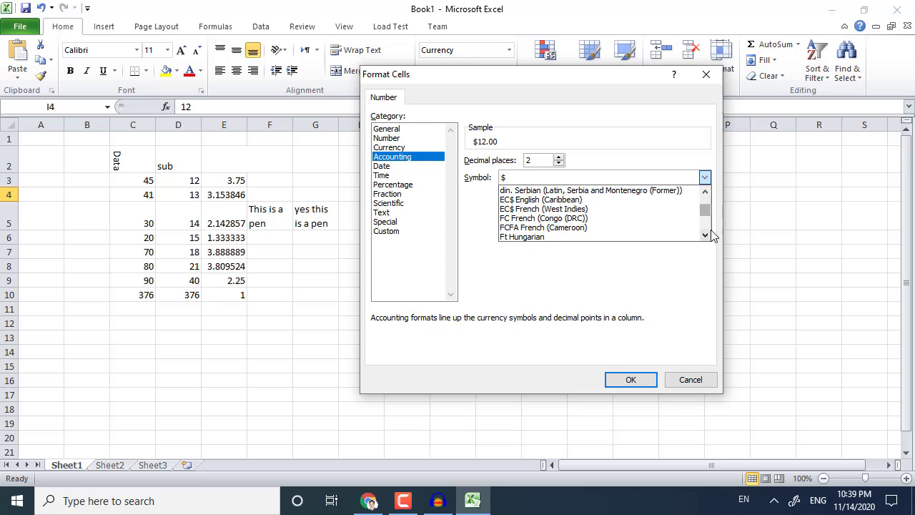
pyautogui.click(705, 191)
pyautogui.click(706, 192)
pyautogui.click(705, 192)
pyautogui.click(706, 191)
pyautogui.click(706, 191)
pyautogui.click(705, 192)
pyautogui.click(705, 191)
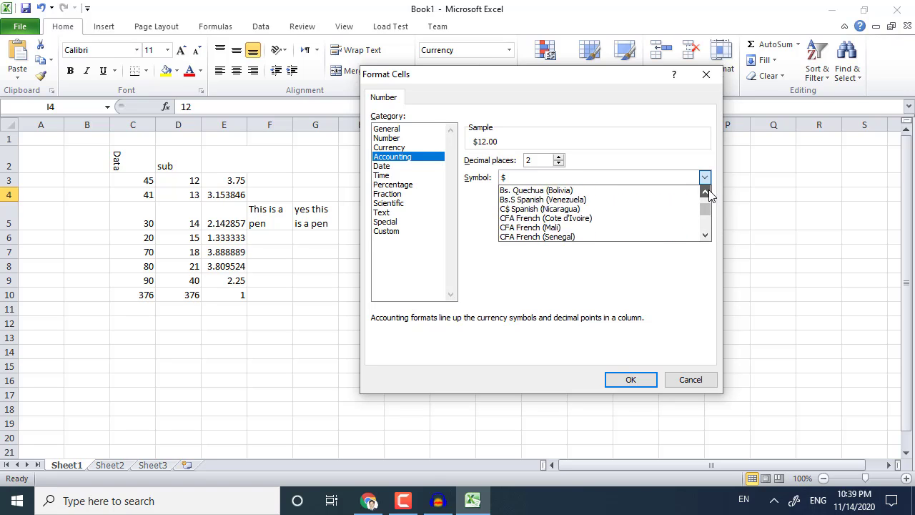
pyautogui.click(705, 192)
pyautogui.click(706, 191)
pyautogui.click(706, 191)
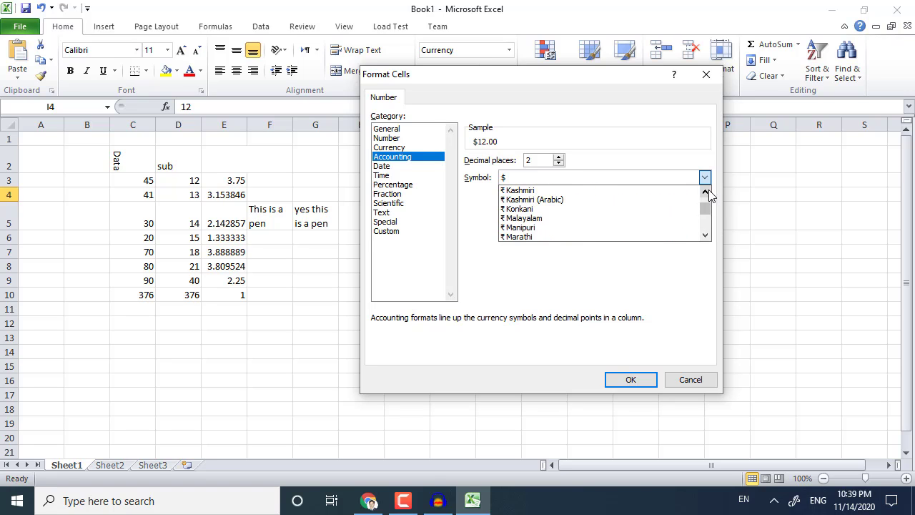
pyautogui.press('r')
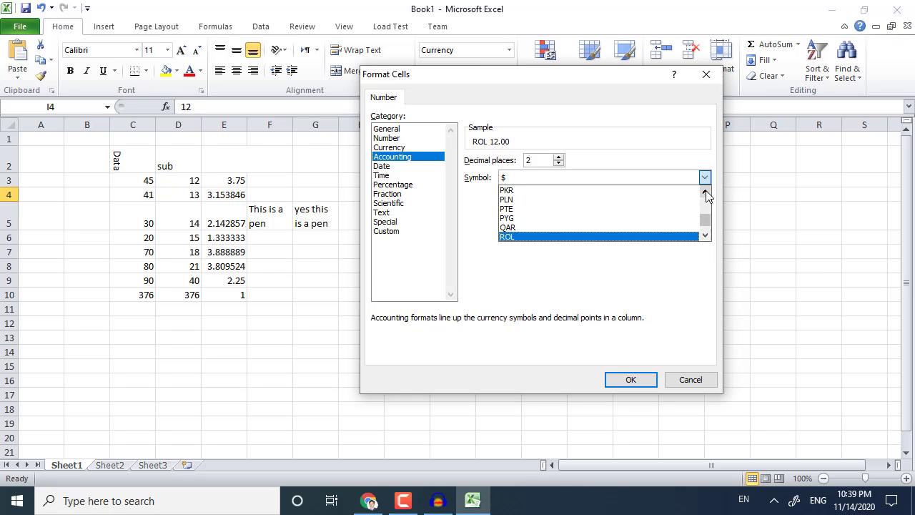
pyautogui.click(612, 190)
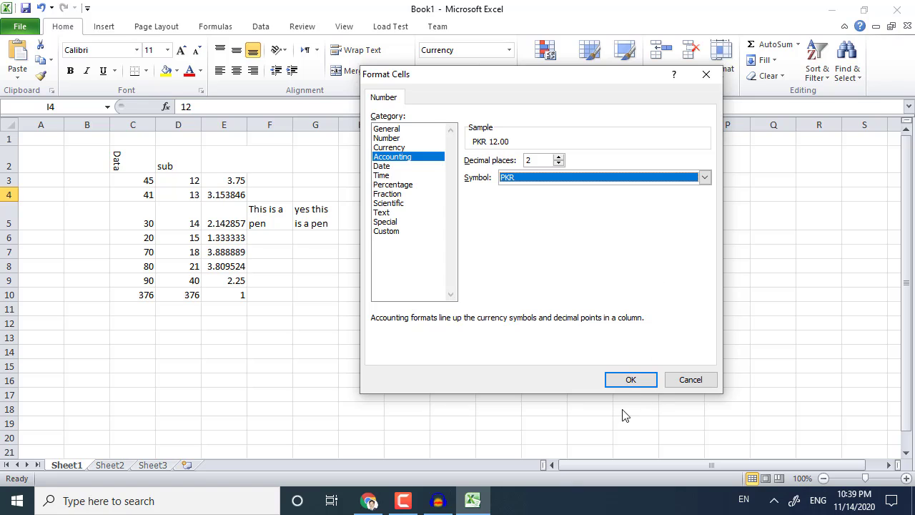
pyautogui.click(628, 386)
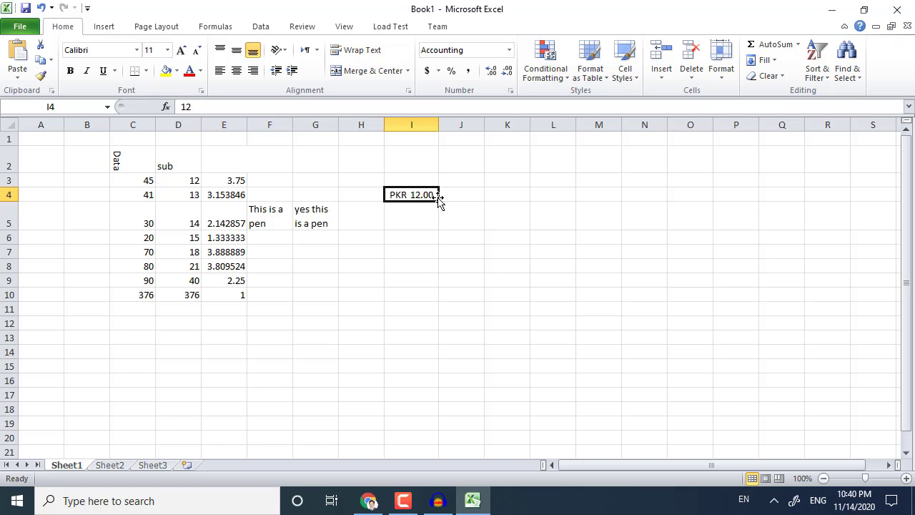
# Fill cell I4 down through I14, and enter 20, 50 and 30 in cells I5, I6 and I7
pyautogui.moveTo(437, 201); pyautogui.dragTo(456, 355)
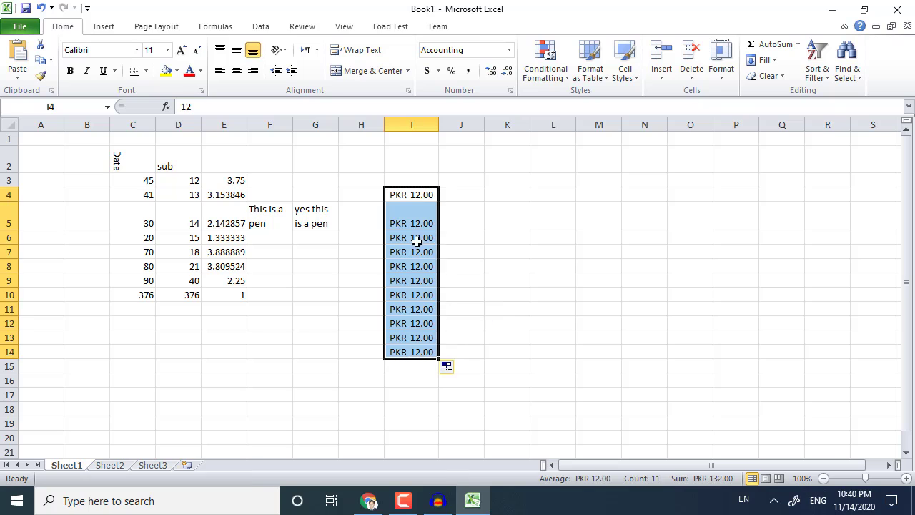
pyautogui.click(417, 226)
pyautogui.write('12')
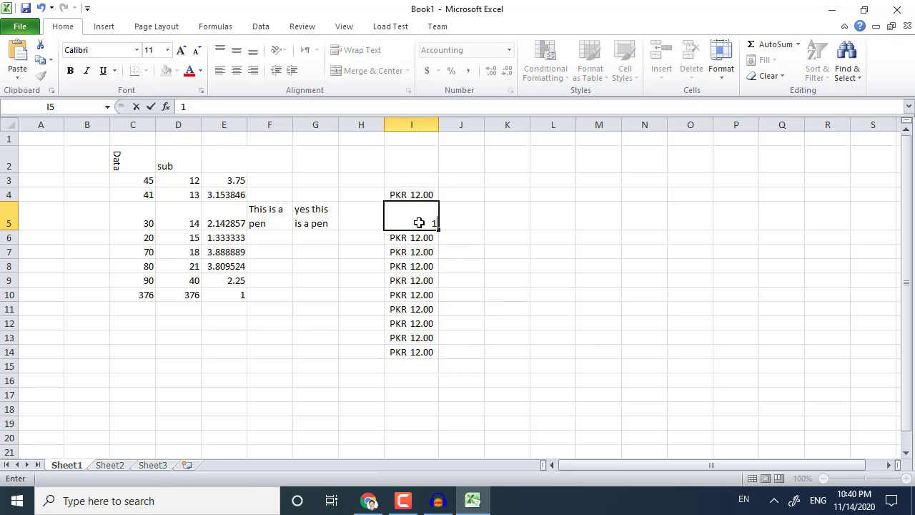
pyautogui.press('Return')
pyautogui.click(419, 223)
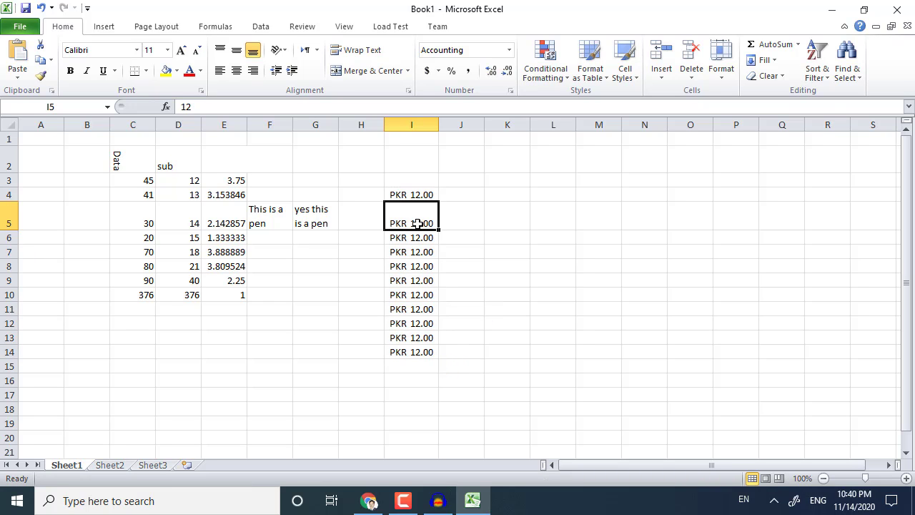
pyautogui.write('20')
pyautogui.press('Return')
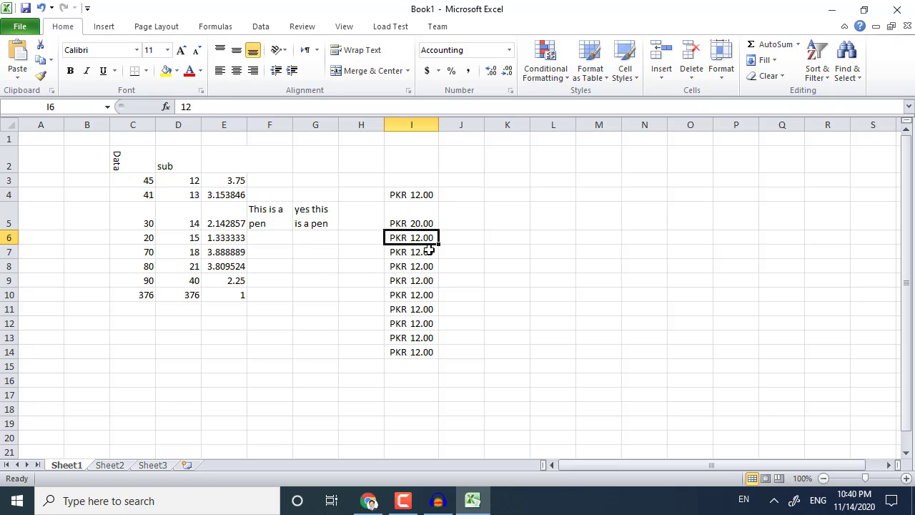
pyautogui.write('50')
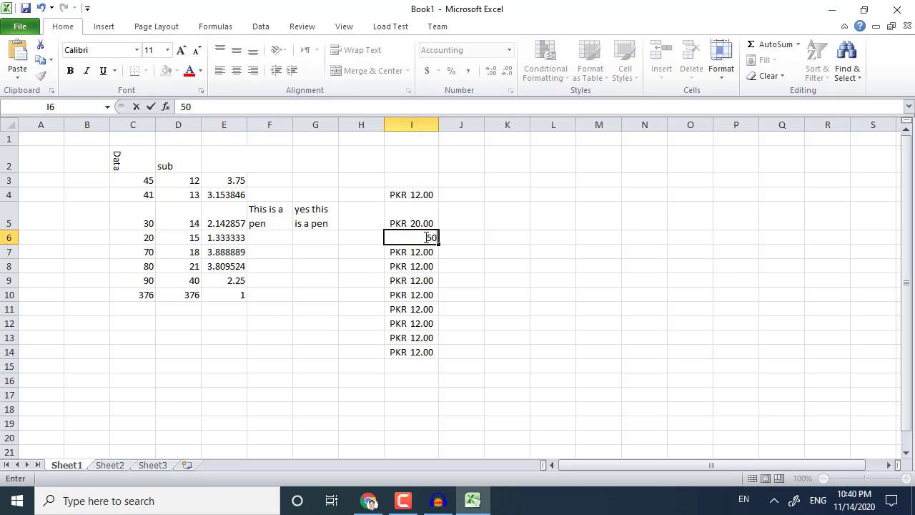
pyautogui.press('Return')
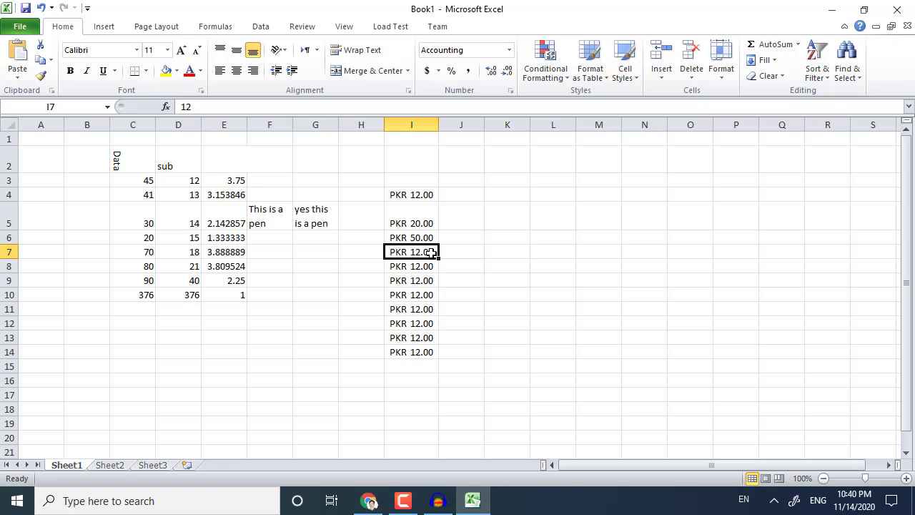
pyautogui.write('30')
pyautogui.press('Return')
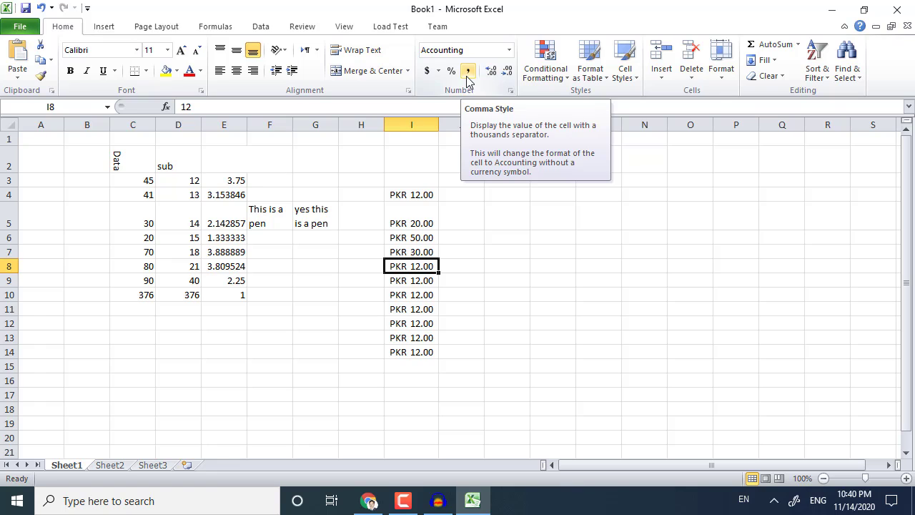
# Format cell J4 as Short Date and enter 14-11-2020 in it
pyautogui.click(507, 52)
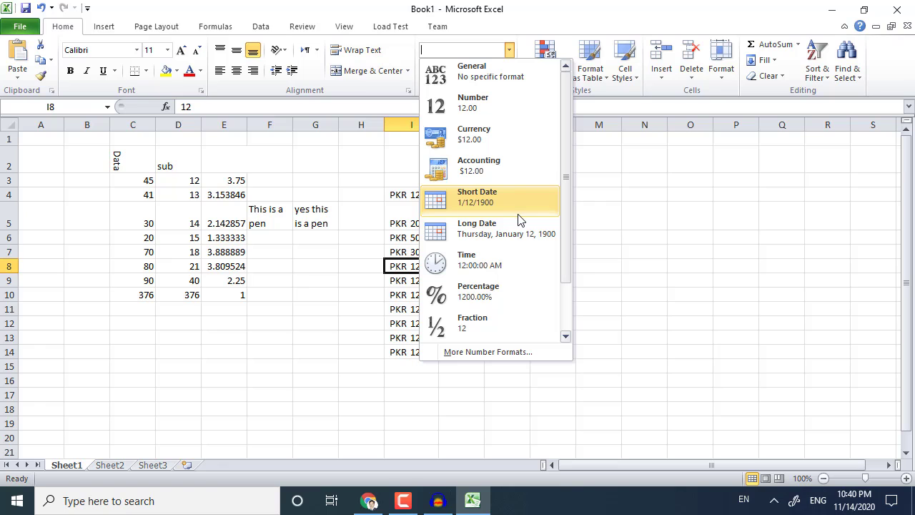
pyautogui.click(572, 215)
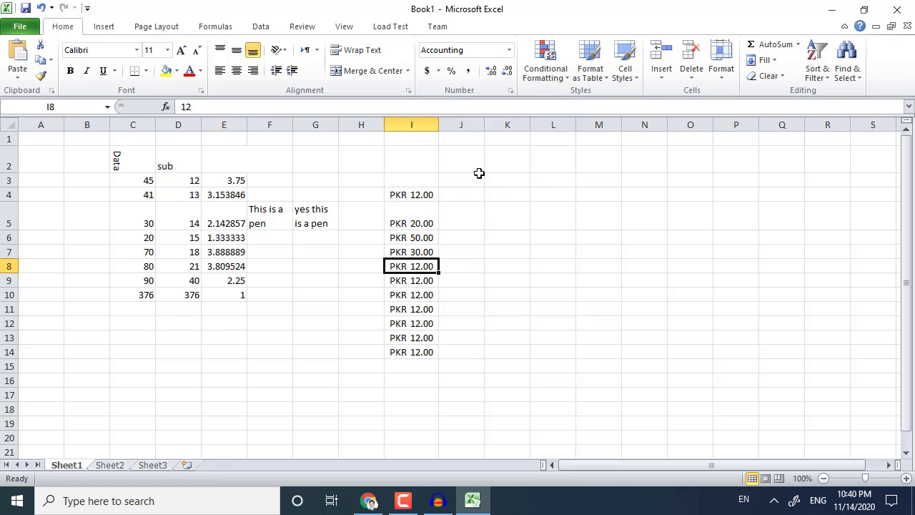
pyautogui.click(476, 194)
pyautogui.click(508, 50)
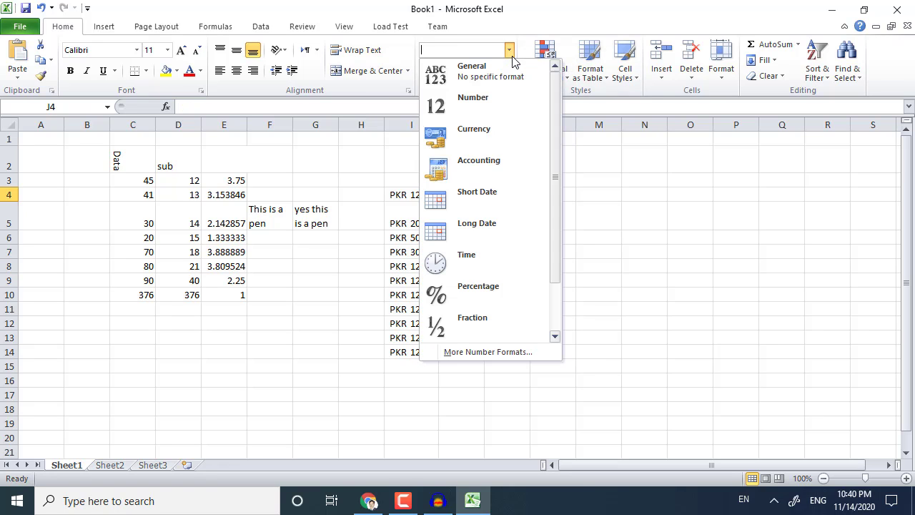
pyautogui.click(480, 192)
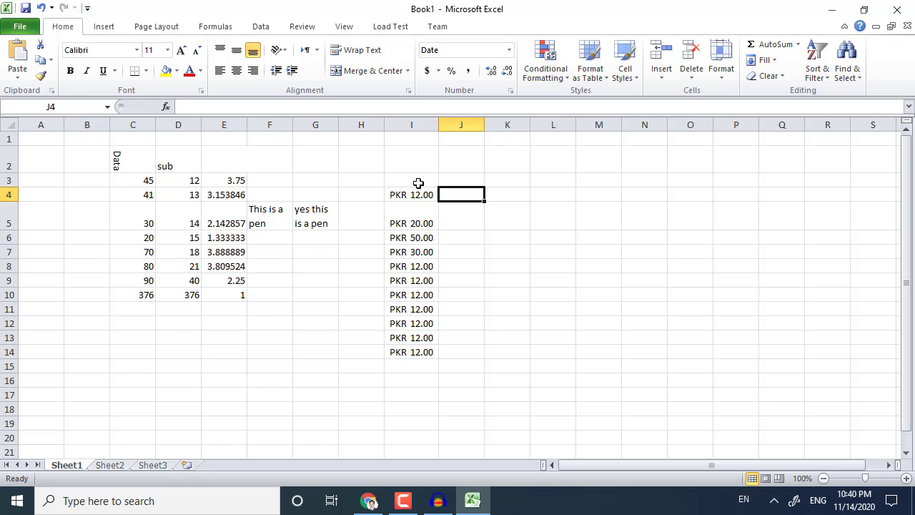
pyautogui.write('14')
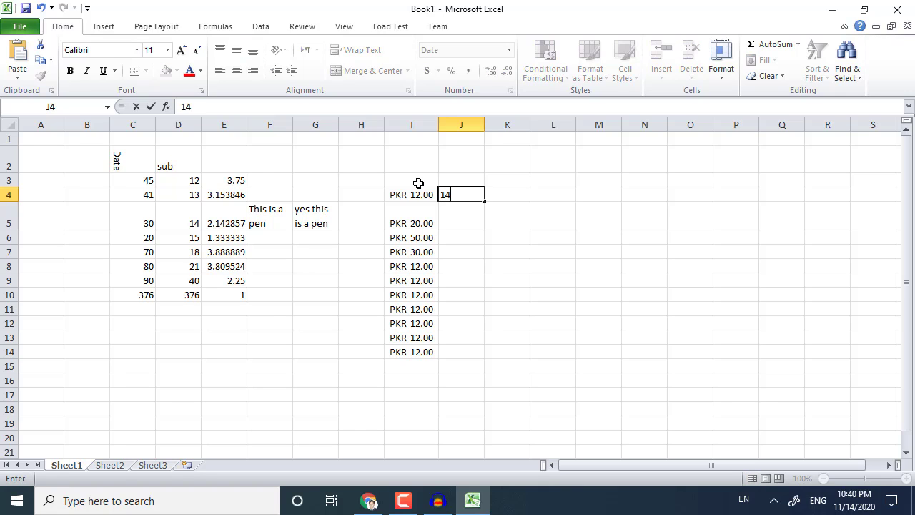
pyautogui.write('-11-2020')
pyautogui.press('Return')
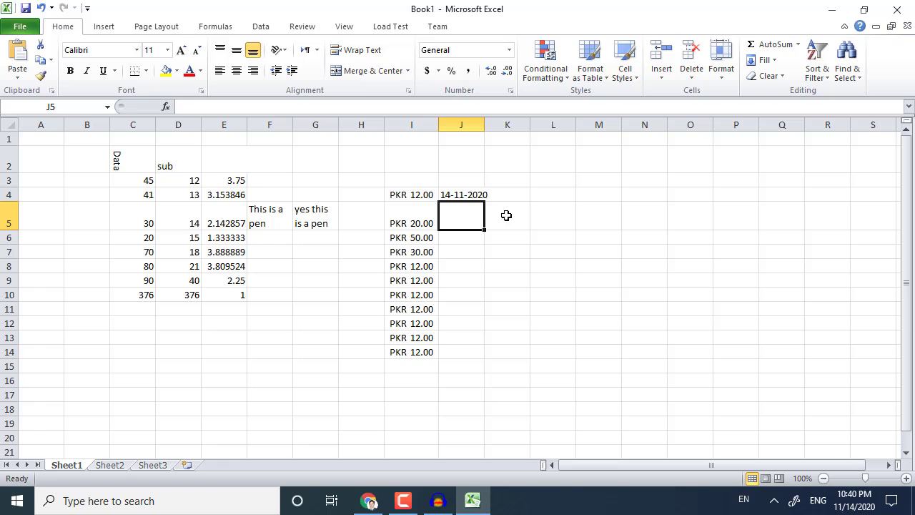
# Reapply the Short Date format to cell J4 and rewrite its date in month-first order as 11-14-2020
pyautogui.click(477, 196)
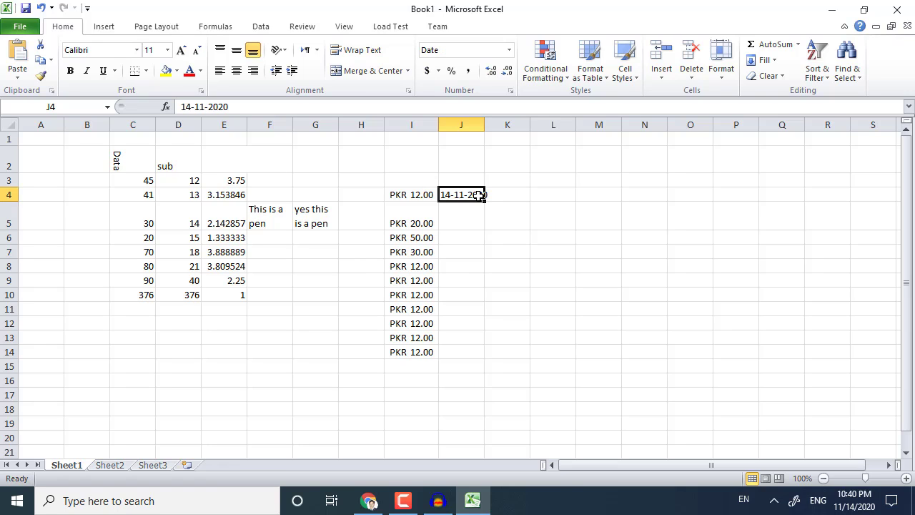
pyautogui.click(509, 50)
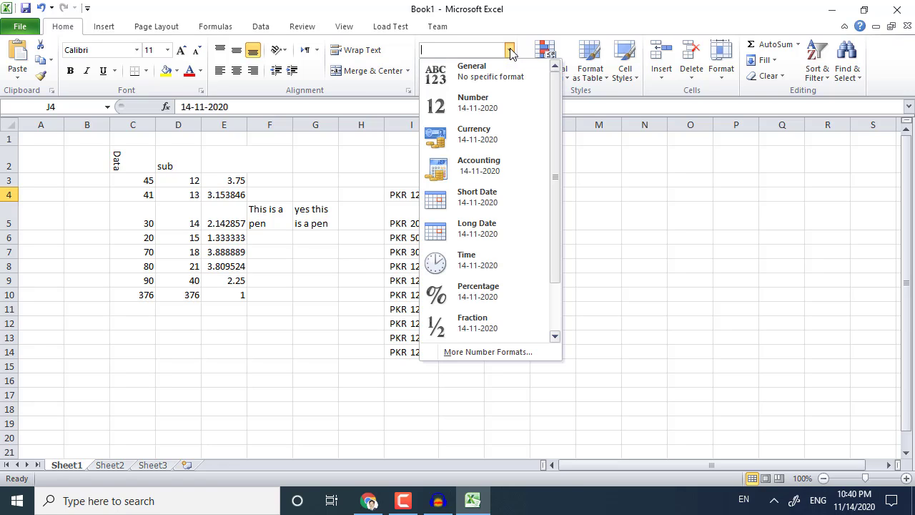
pyautogui.click(527, 207)
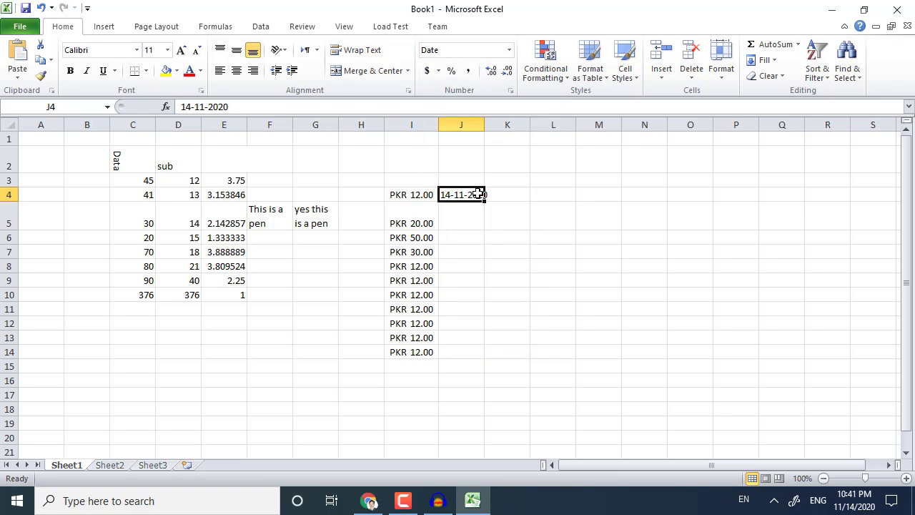
pyautogui.doubleClick(461, 195)
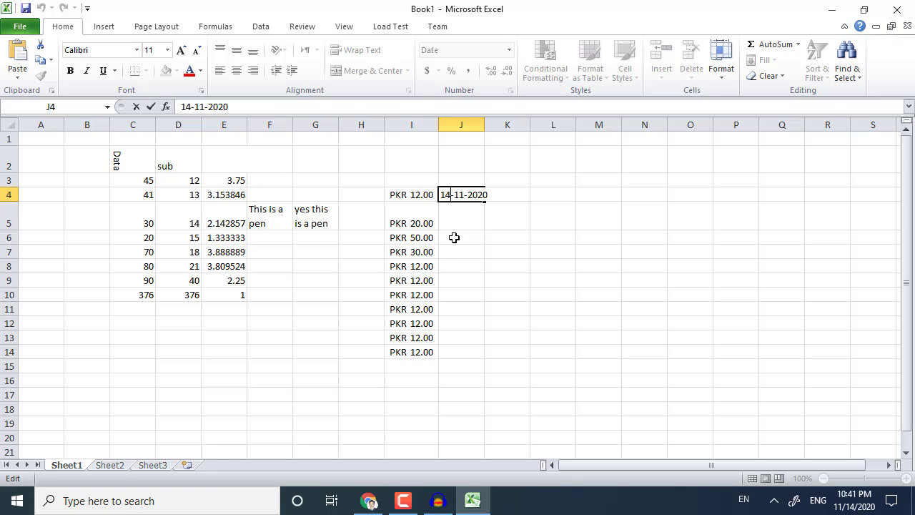
pyautogui.press('BackSpace')
pyautogui.press('BackSpace')
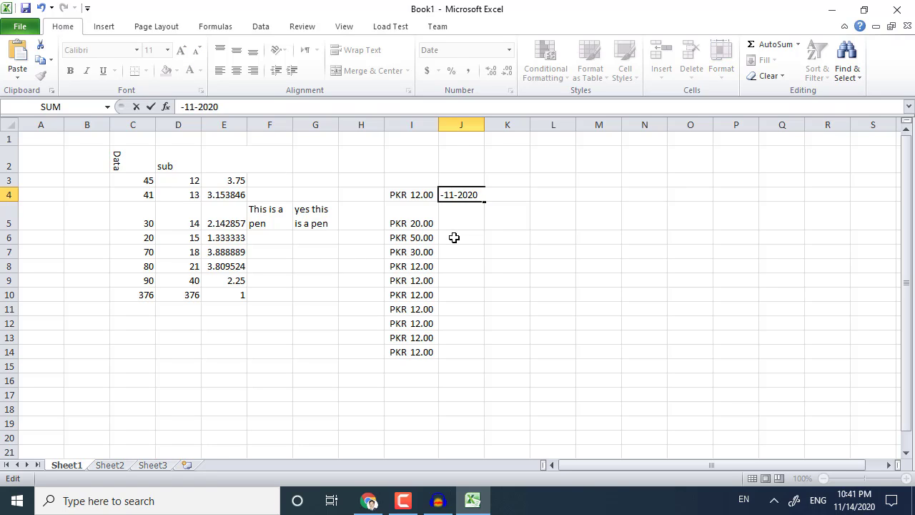
pyautogui.press('Delete')
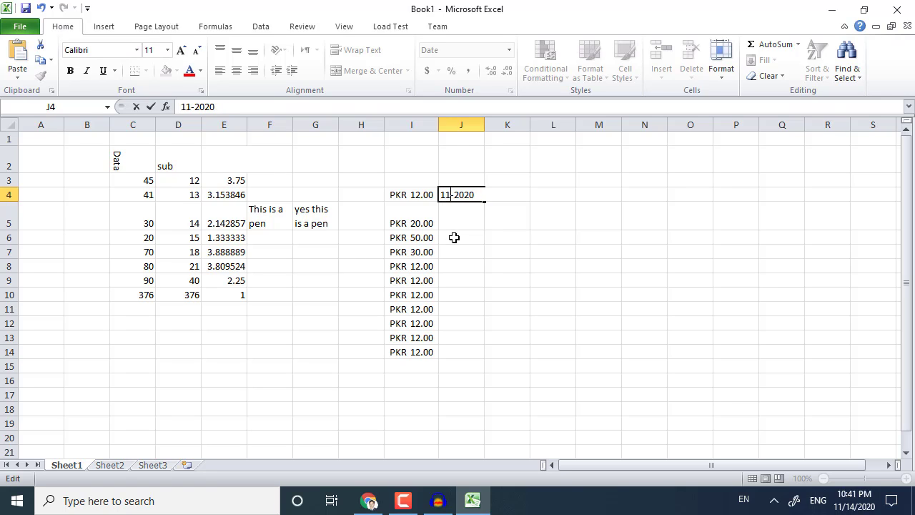
pyautogui.write('-14')
pyautogui.press('Return')
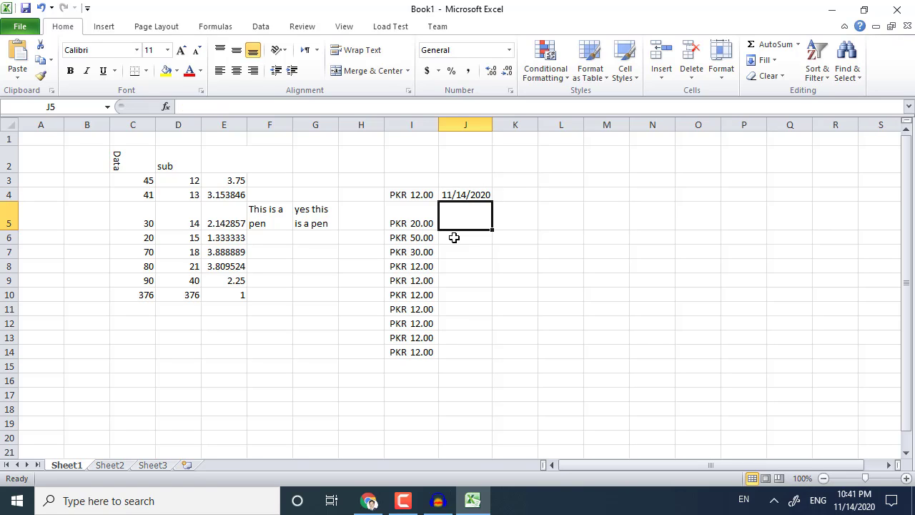
# Apply the Long Date format to cell J4 and widen column J slightly
pyautogui.press('Up')
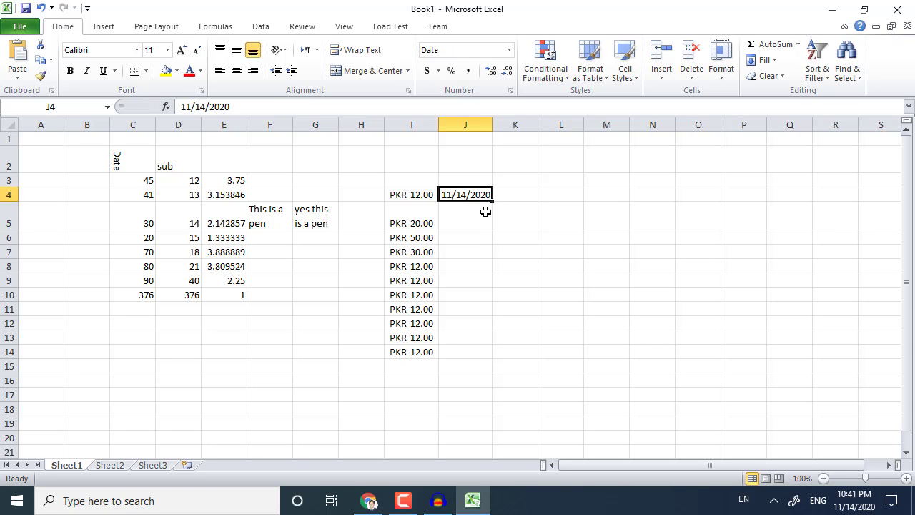
pyautogui.click(511, 55)
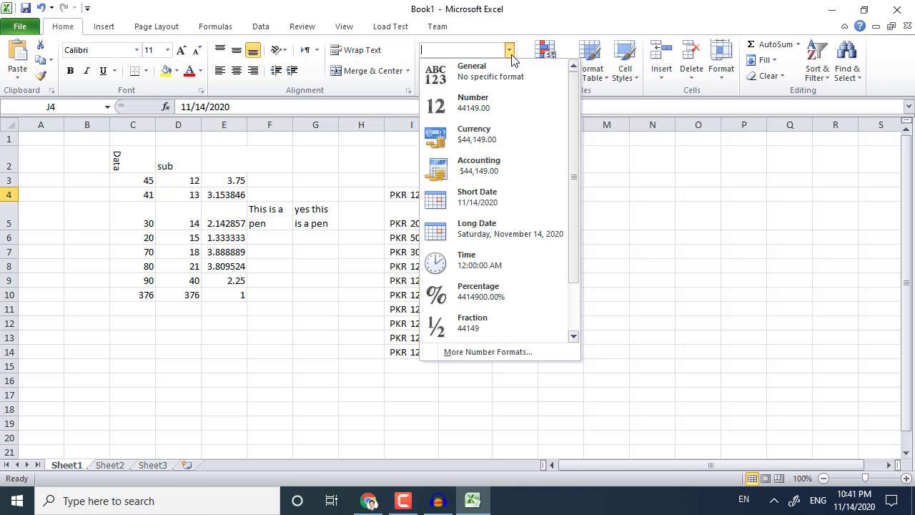
pyautogui.click(548, 228)
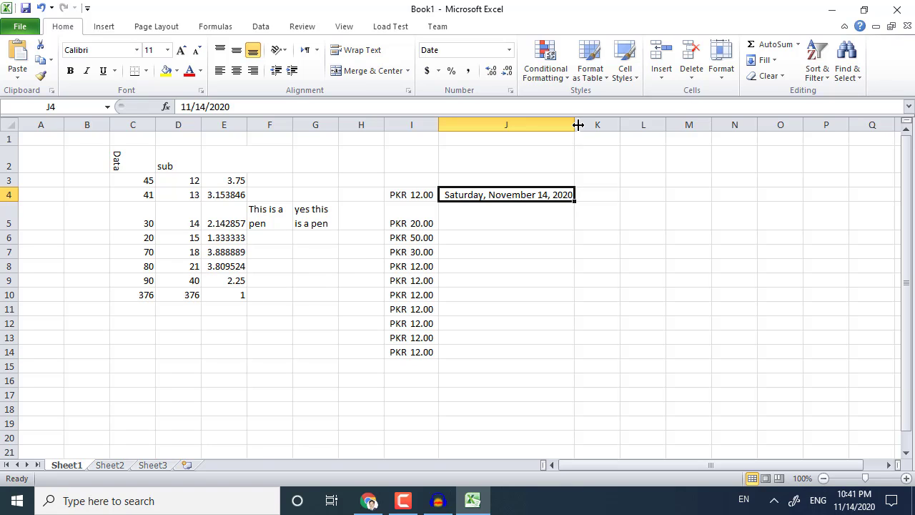
pyautogui.moveTo(578, 122); pyautogui.dragTo(591, 122)
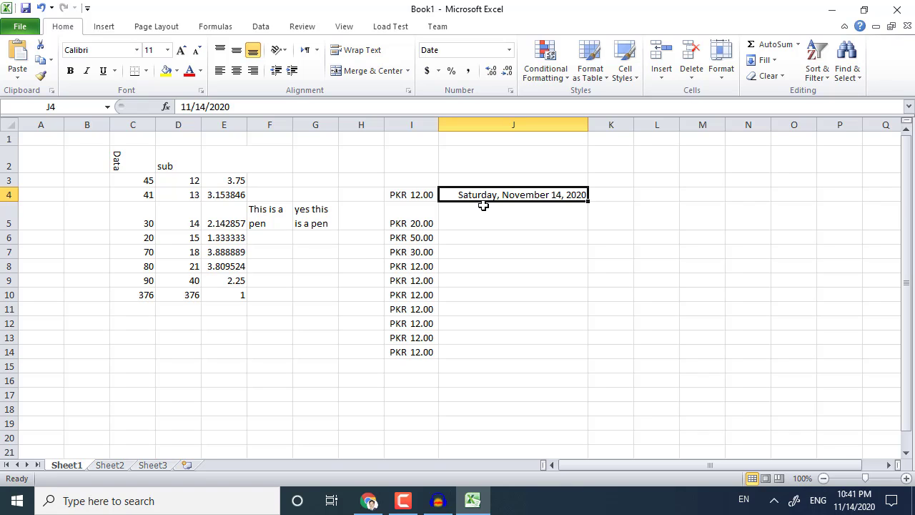
# Apply the Time number format to cell J4
pyautogui.click(509, 49)
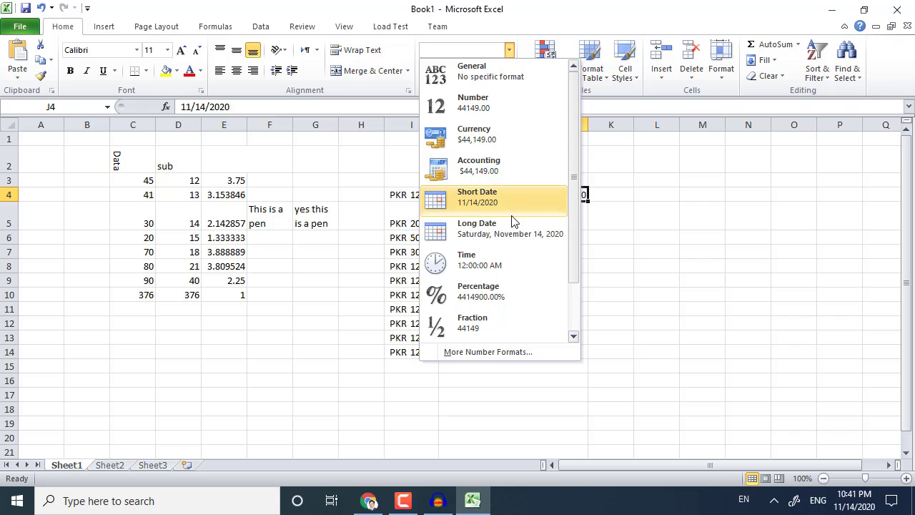
pyautogui.click(500, 260)
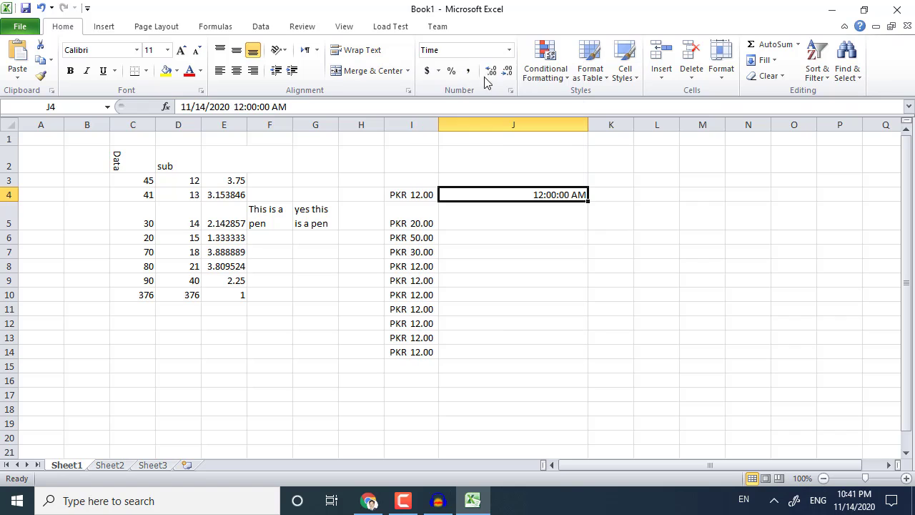
pyautogui.click(509, 50)
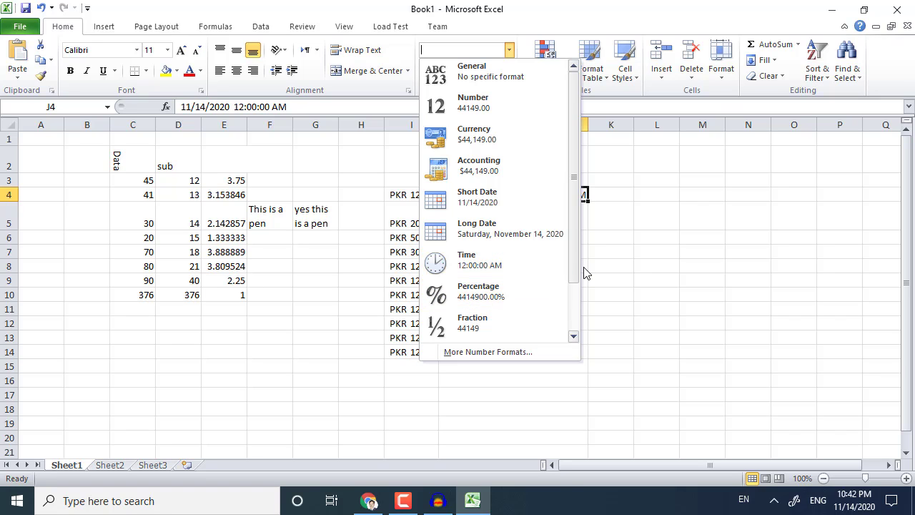
pyautogui.click(554, 251)
# Format cell J7 as Percentage and enter 12 in it
pyautogui.click(554, 248)
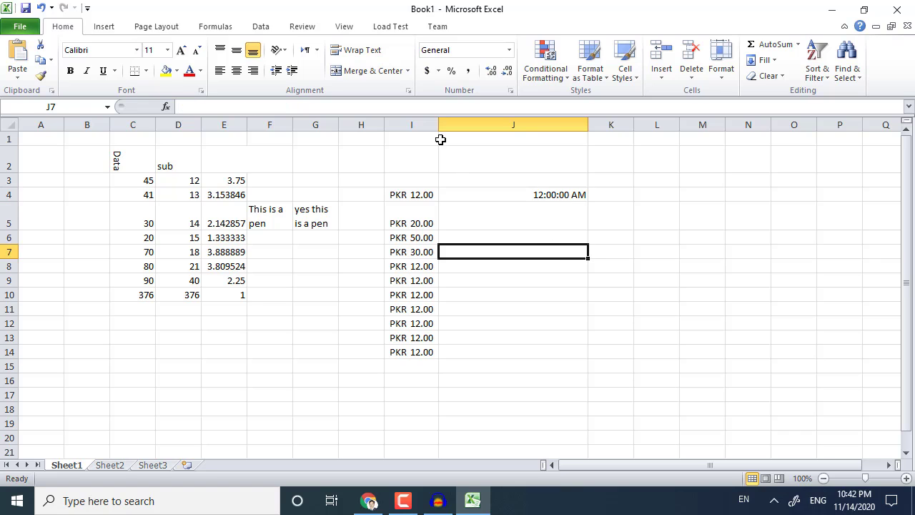
pyautogui.click(509, 50)
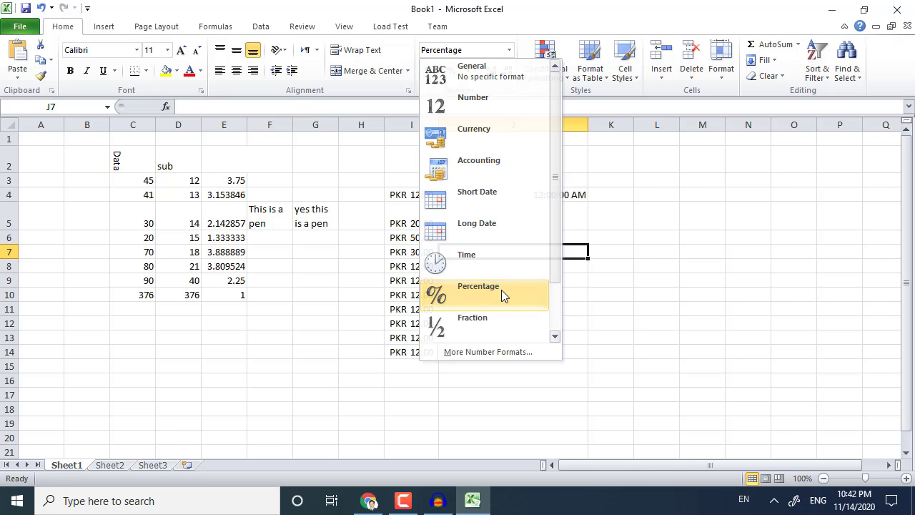
pyautogui.click(501, 289)
pyautogui.write('12')
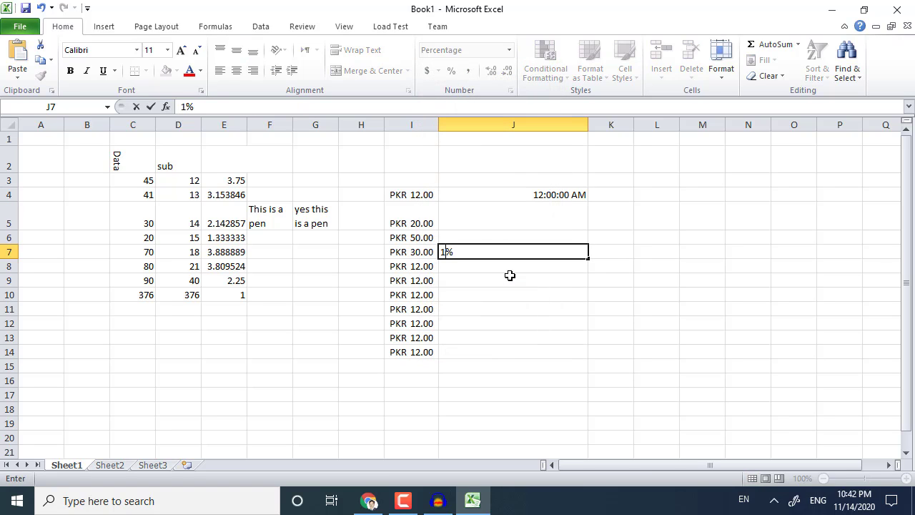
pyautogui.press('Return')
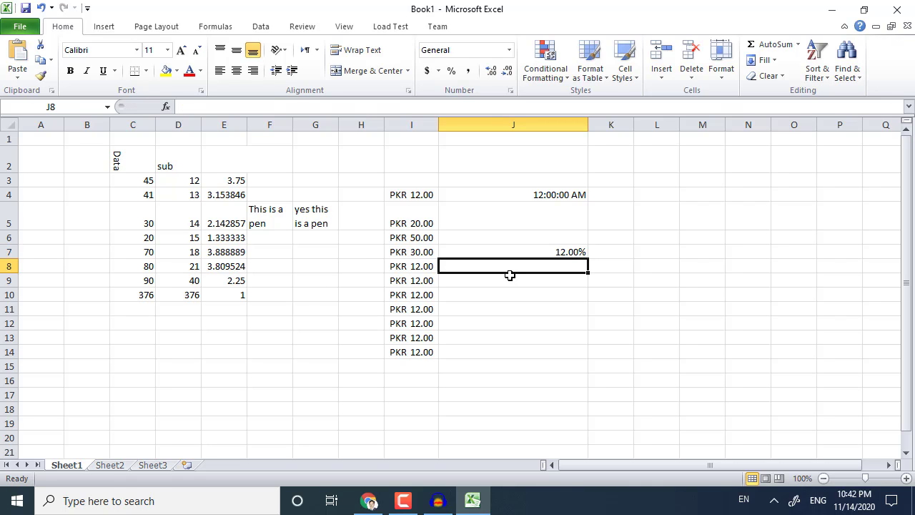
pyautogui.click(509, 51)
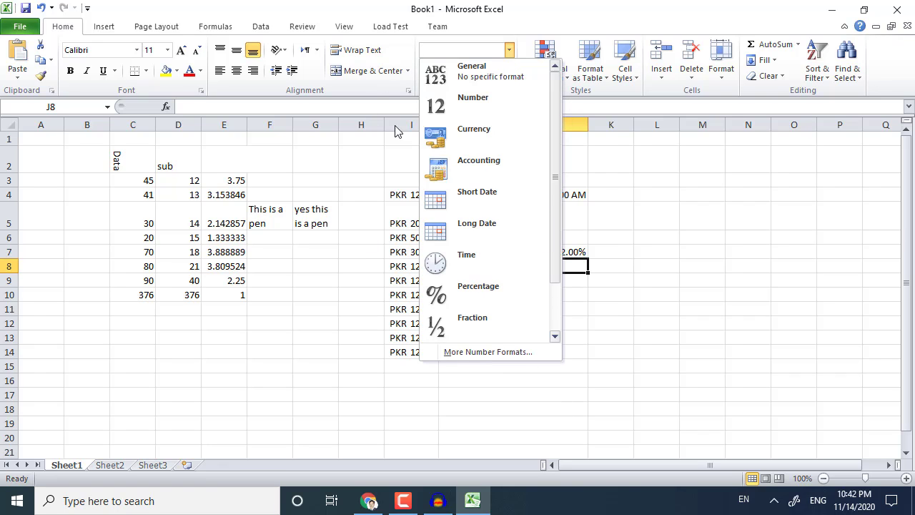
pyautogui.click(611, 279)
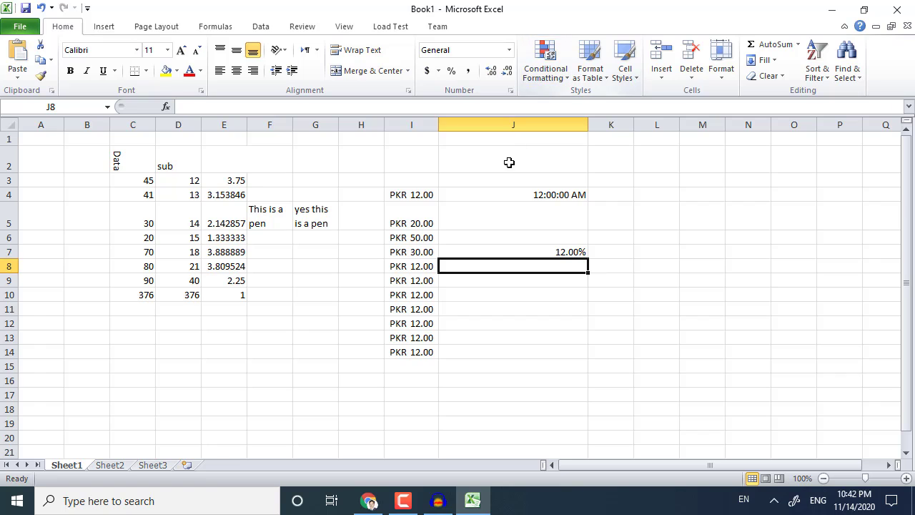
pyautogui.click(521, 223)
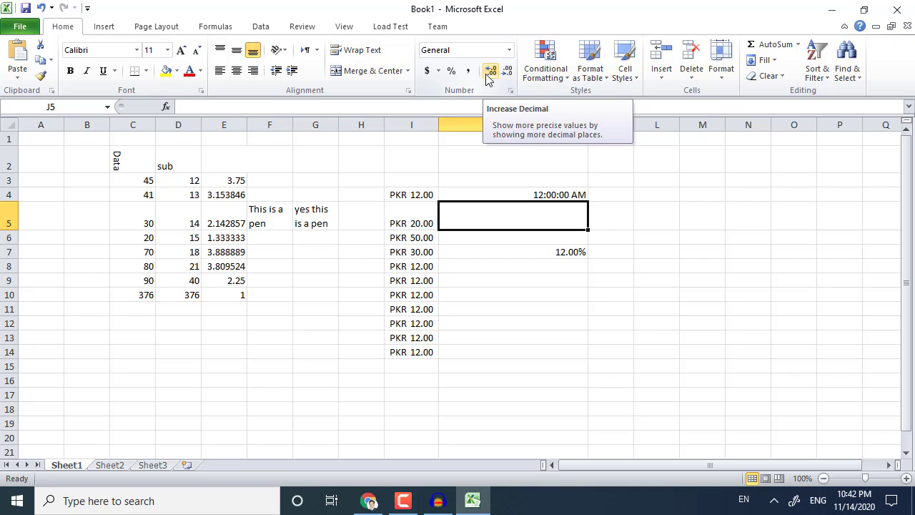
# Increase the decimal places of cell E4 to eight, and reduce them to two
pyautogui.click(236, 193)
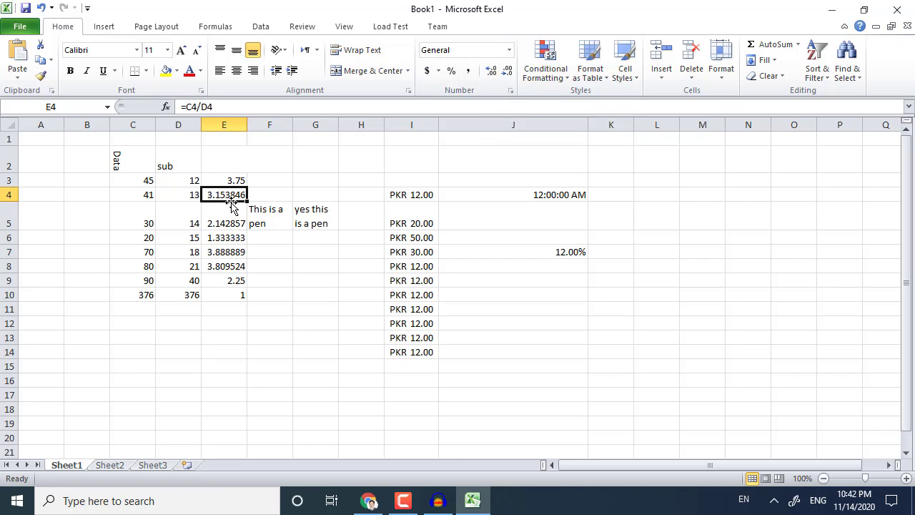
pyautogui.click(492, 74)
pyautogui.click(493, 74)
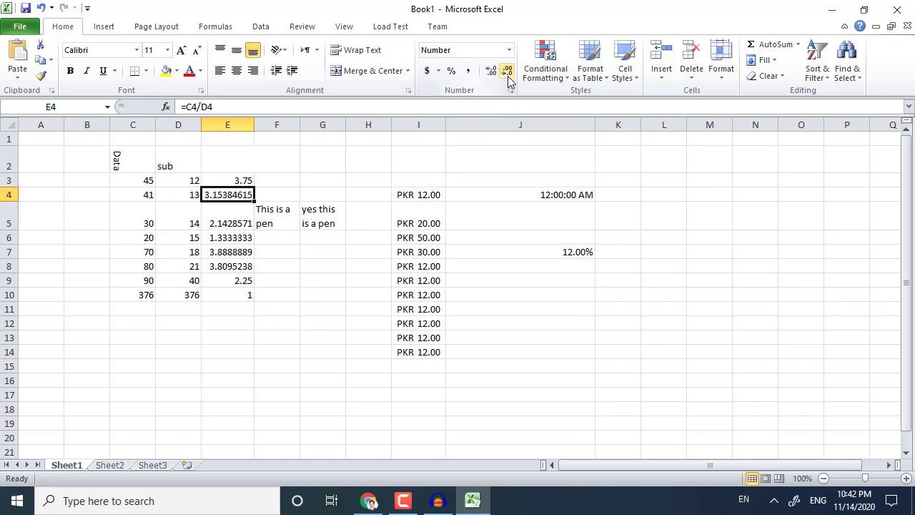
pyautogui.click(506, 74)
pyautogui.click(507, 74)
pyautogui.click(507, 74)
pyautogui.click(507, 73)
pyautogui.click(507, 74)
pyautogui.click(507, 74)
# Reduce the value in cell E5 to two decimal places, trying an increase to four on the way
pyautogui.click(247, 221)
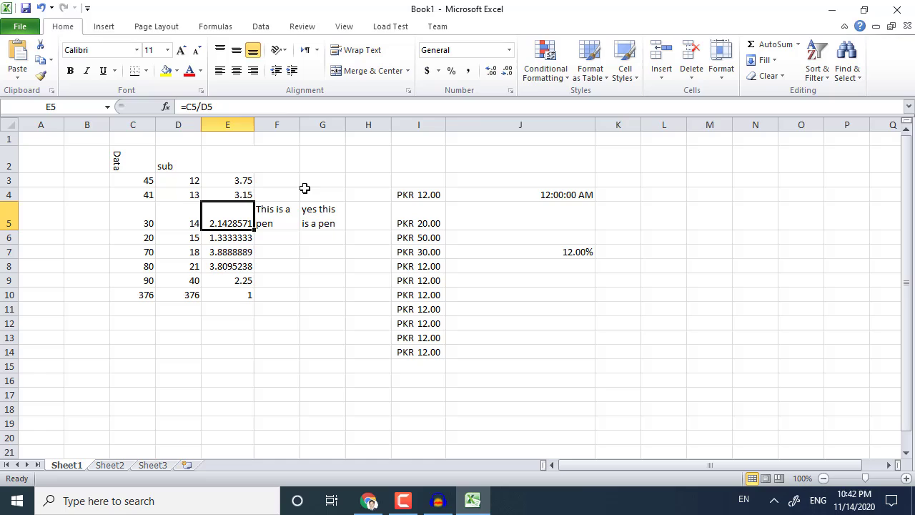
pyautogui.click(507, 72)
pyautogui.click(507, 73)
pyautogui.click(507, 72)
pyautogui.click(506, 73)
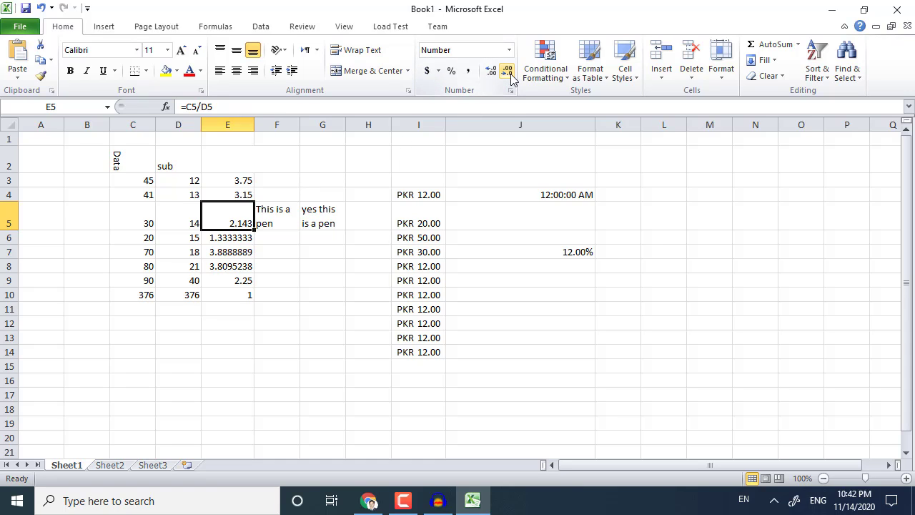
pyautogui.click(509, 74)
pyautogui.click(496, 75)
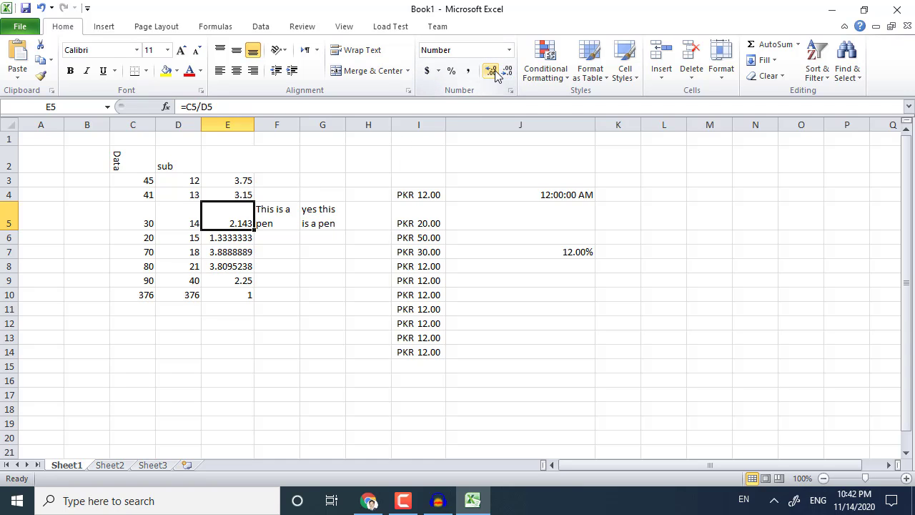
pyautogui.click(492, 72)
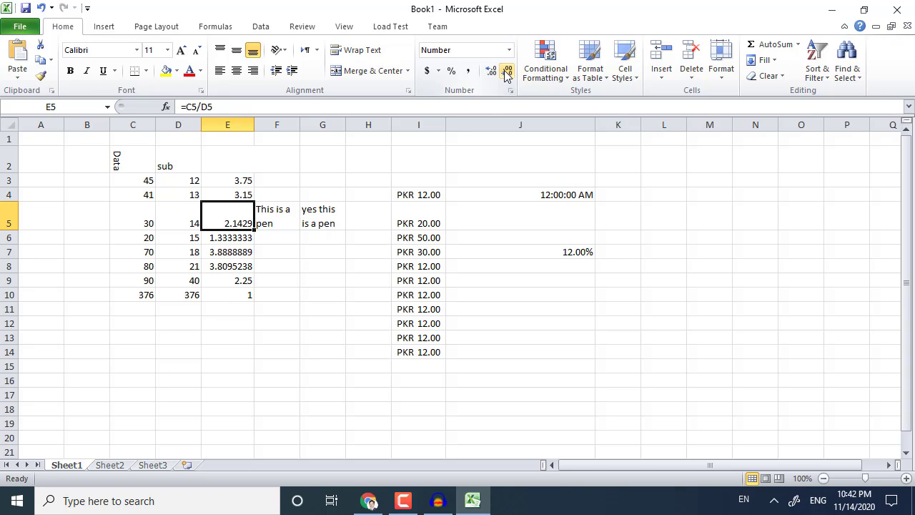
pyautogui.click(507, 72)
pyautogui.click(507, 72)
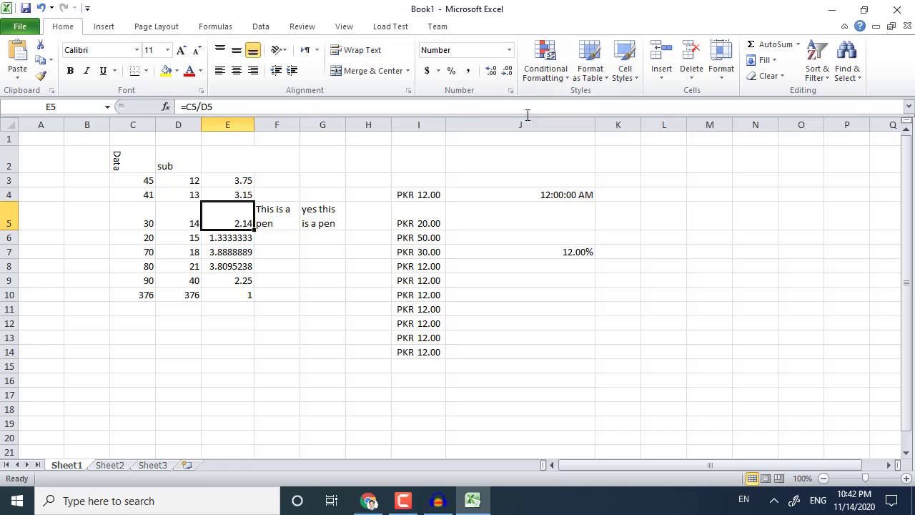
# Start a Less Than highlight rule on cells C3:C10 with a threshold of 70
pyautogui.moveTo(143, 178); pyautogui.dragTo(141, 291)
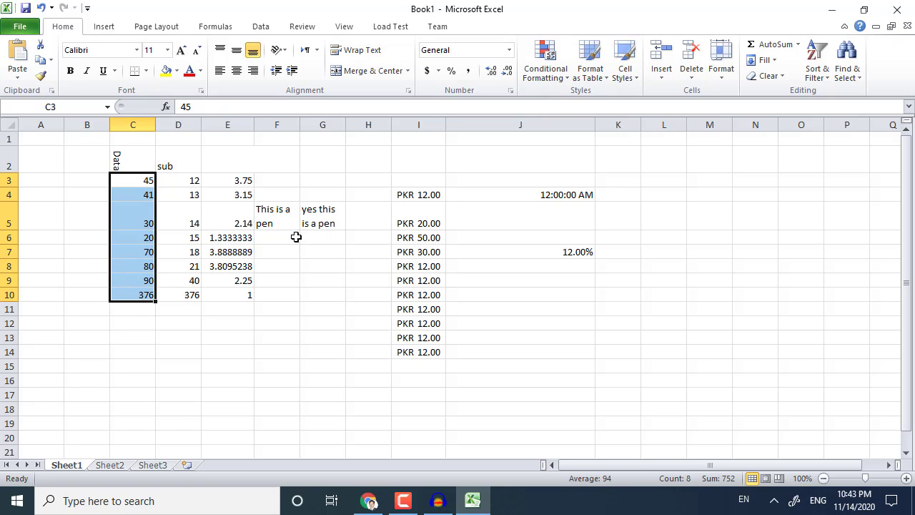
pyautogui.click(561, 86)
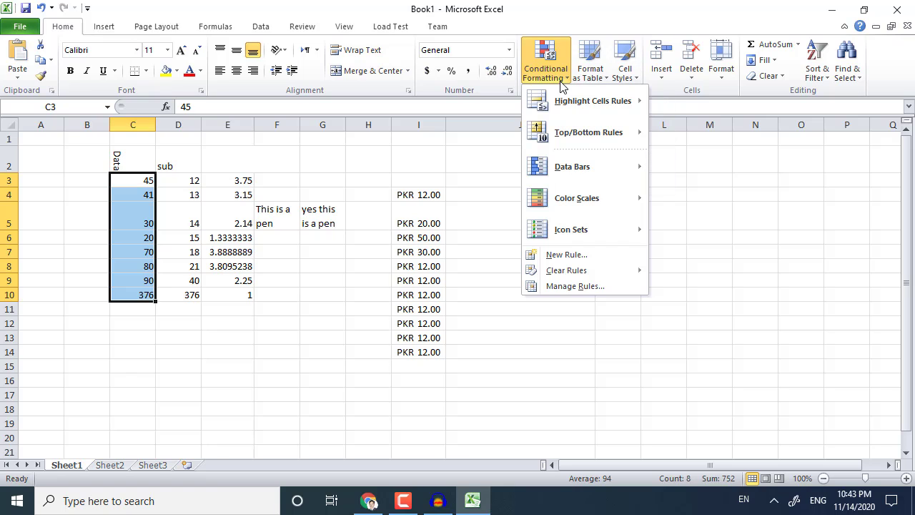
pyautogui.moveTo(561, 95)
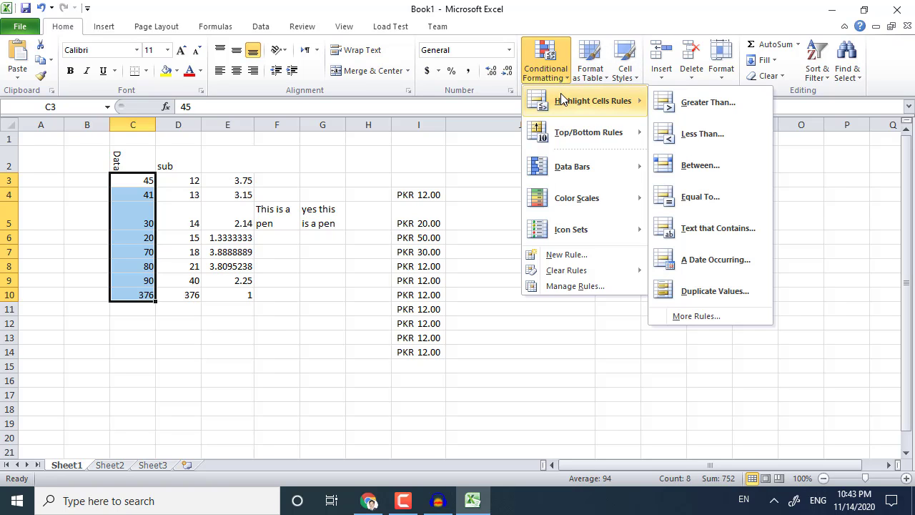
pyautogui.click(691, 136)
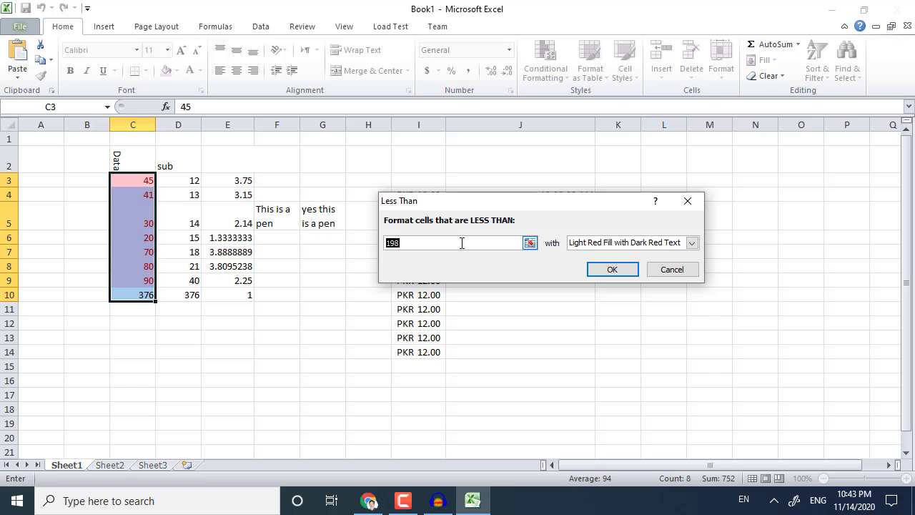
pyautogui.write('70')
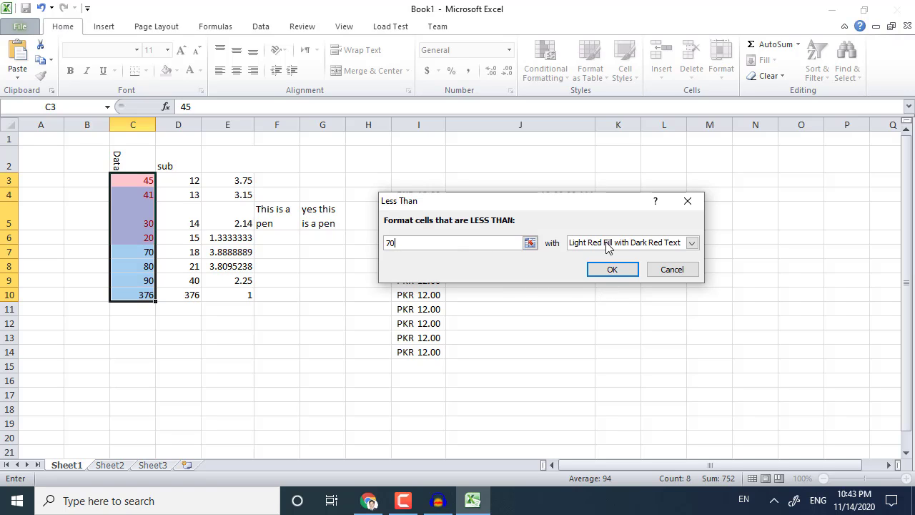
# Apply the rule with Yellow Fill with Dark Yellow Text, trying Light Red Fill on the way
pyautogui.click(691, 242)
pyautogui.click(682, 266)
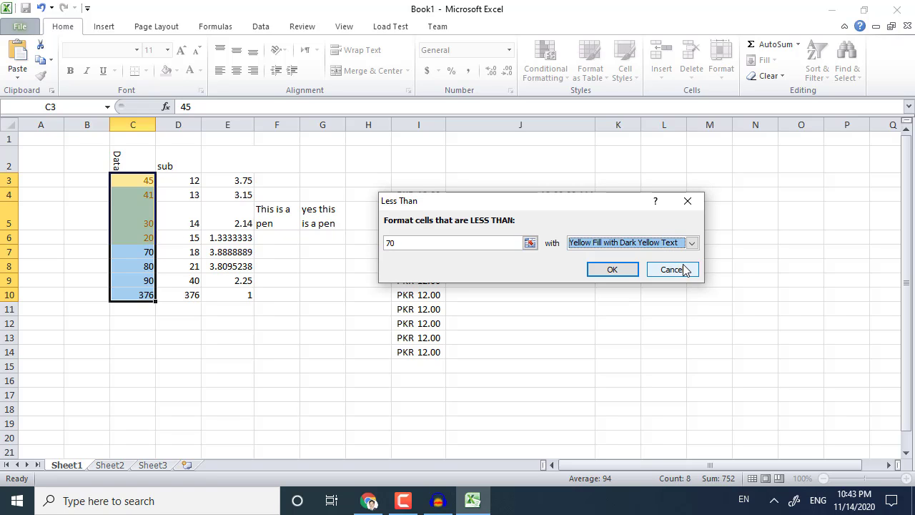
pyautogui.click(691, 244)
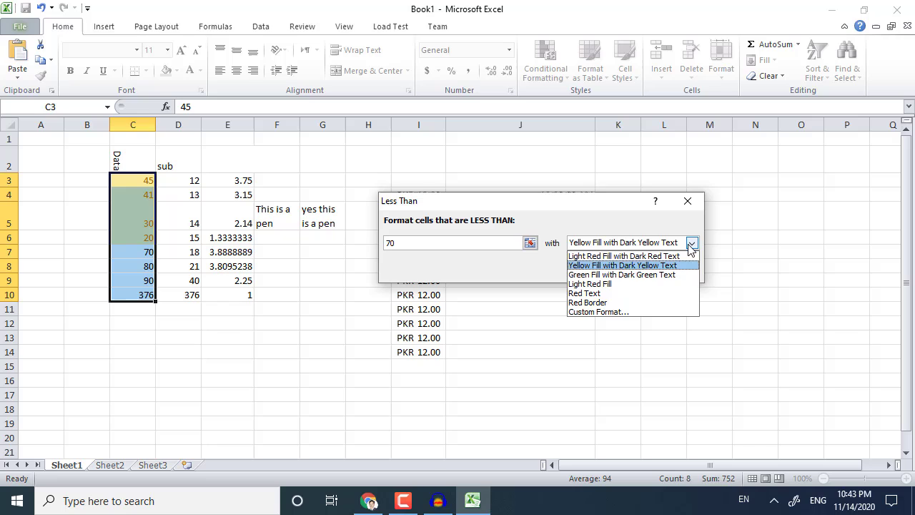
pyautogui.click(676, 286)
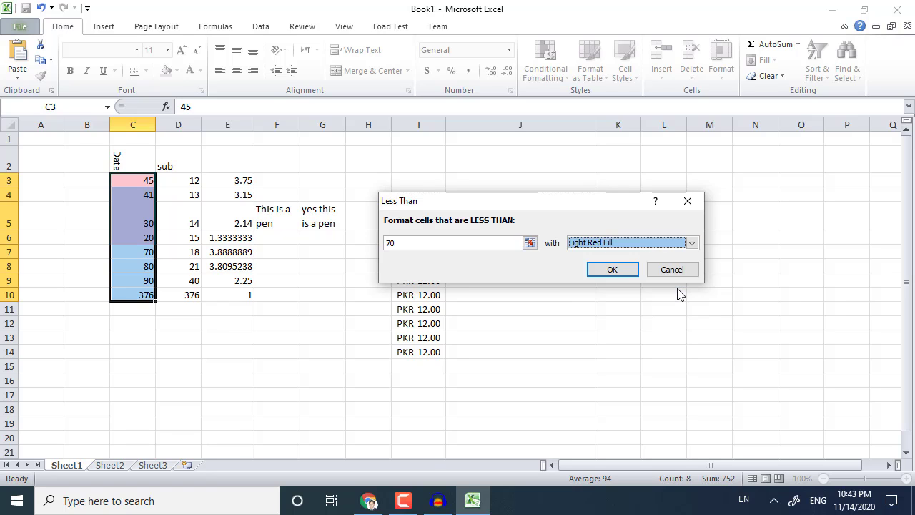
pyautogui.click(691, 243)
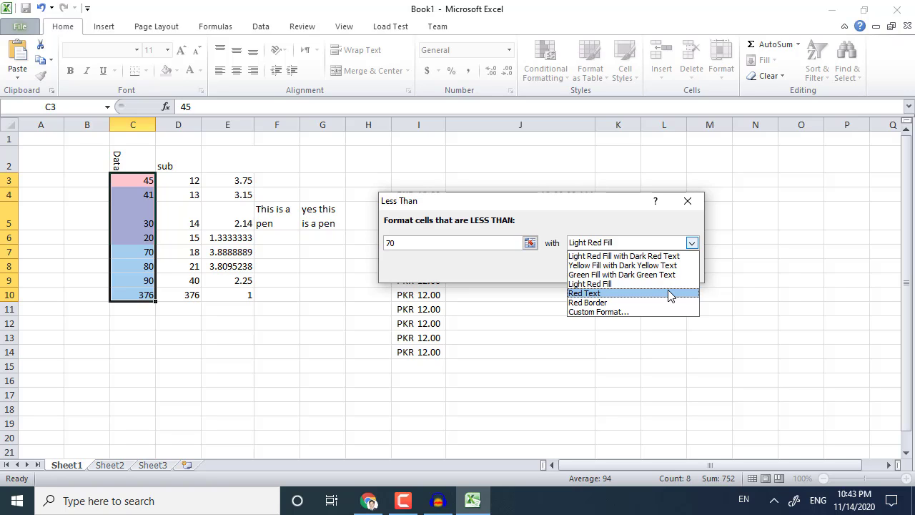
pyautogui.click(658, 265)
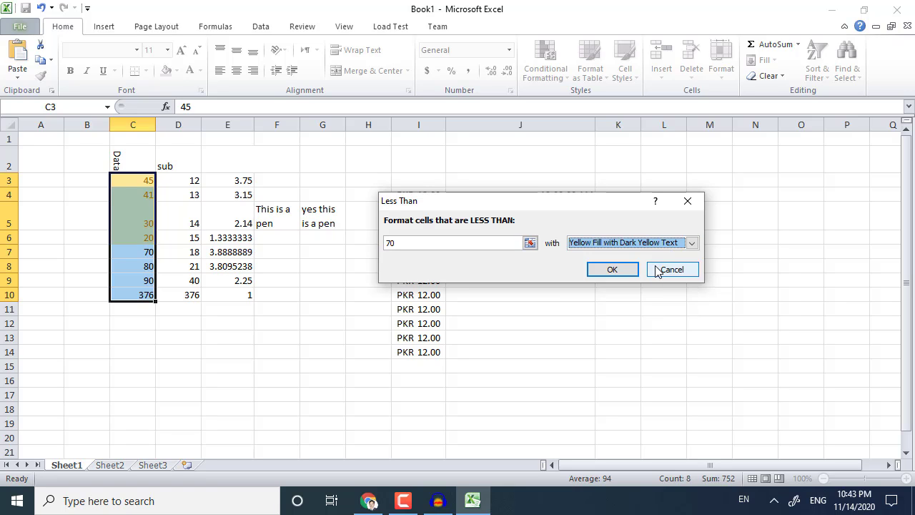
pyautogui.click(612, 270)
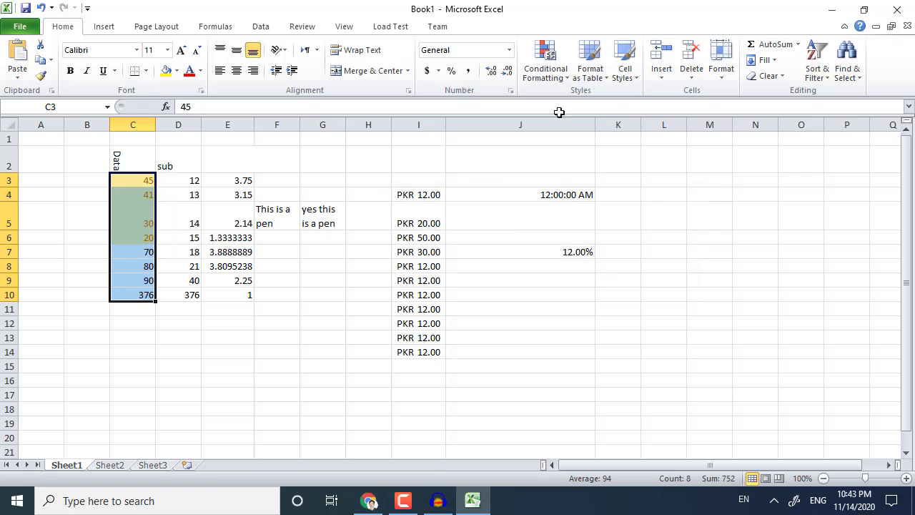
pyautogui.click(551, 84)
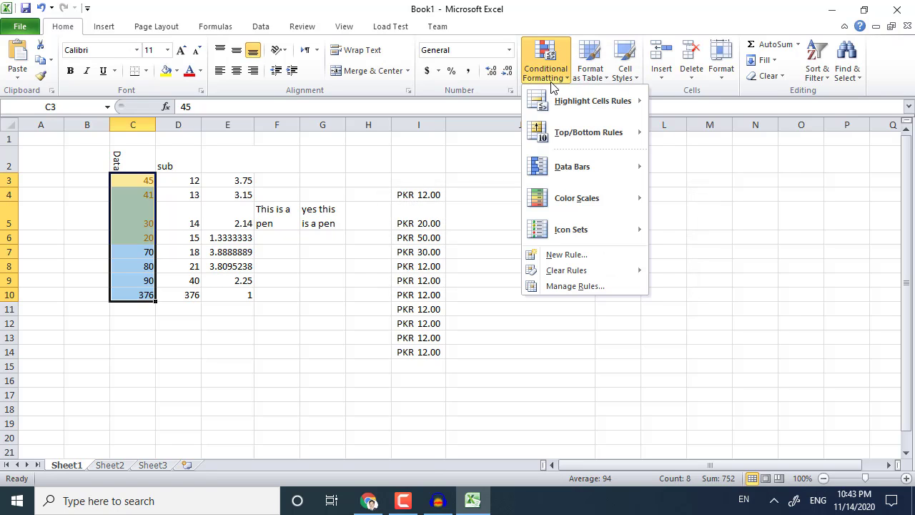
pyautogui.moveTo(557, 138)
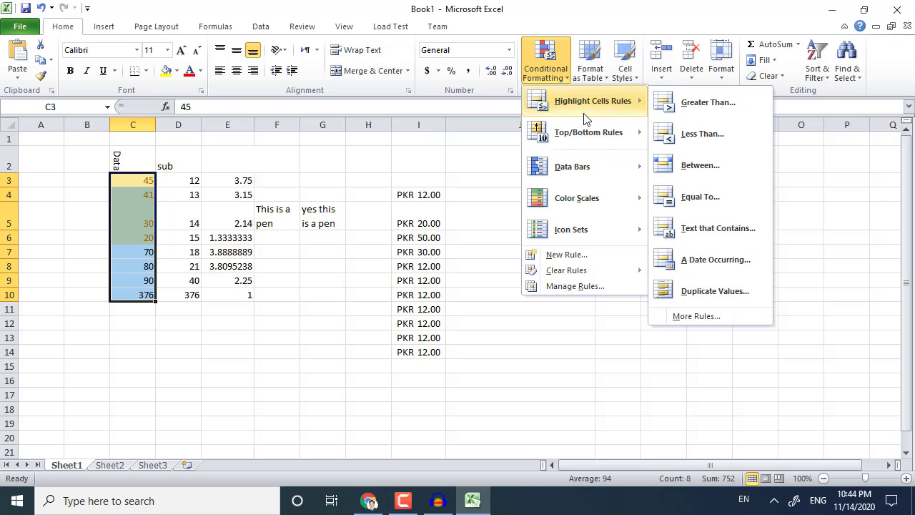
pyautogui.click(608, 81)
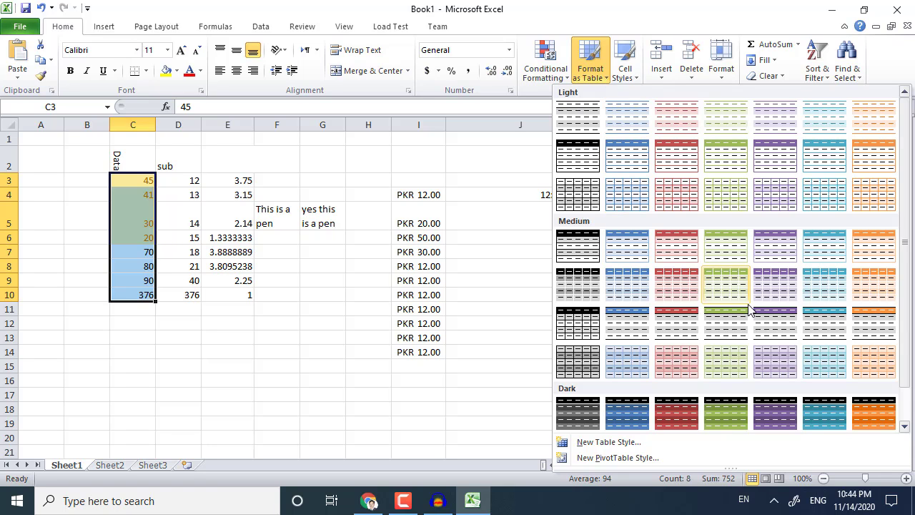
pyautogui.scroll(-1, 710, 407)
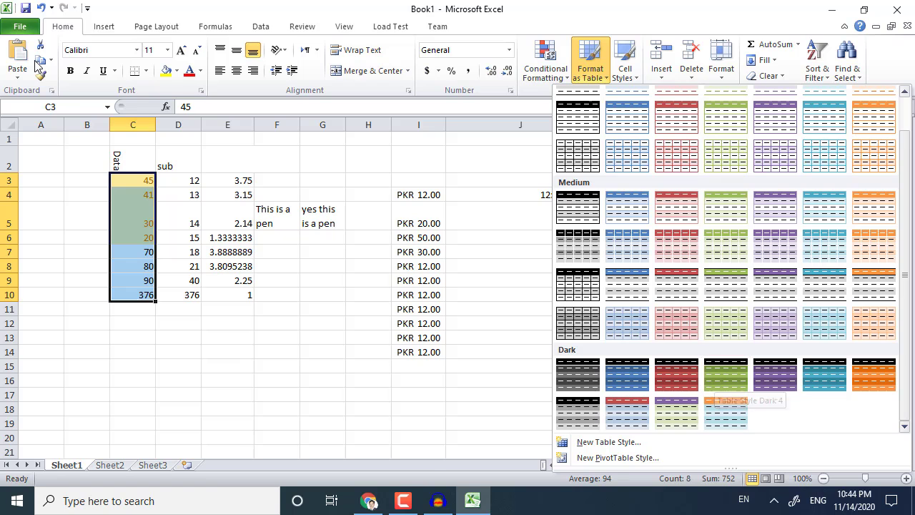
pyautogui.click(88, 150)
# Format the range C2:F10 as a table with headers, using a green banded style from the Medium group
pyautogui.moveTo(113, 170); pyautogui.dragTo(229, 293)
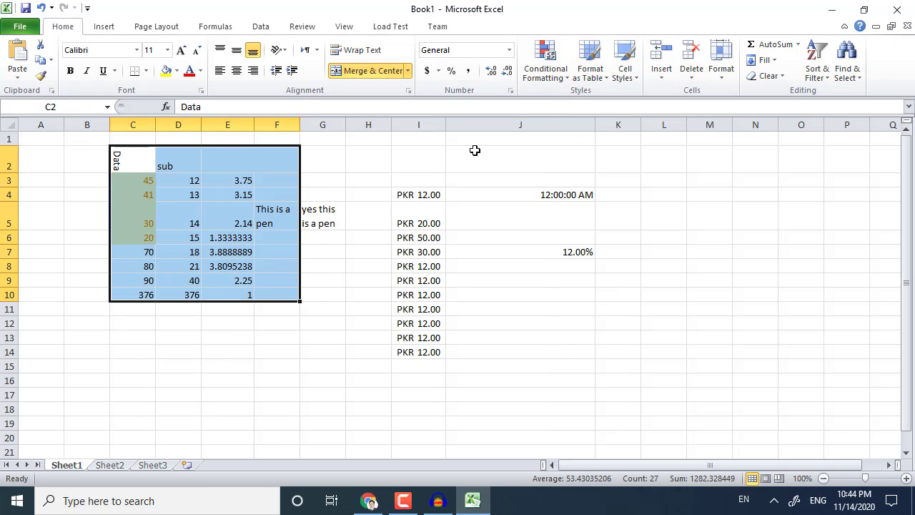
pyautogui.click(590, 72)
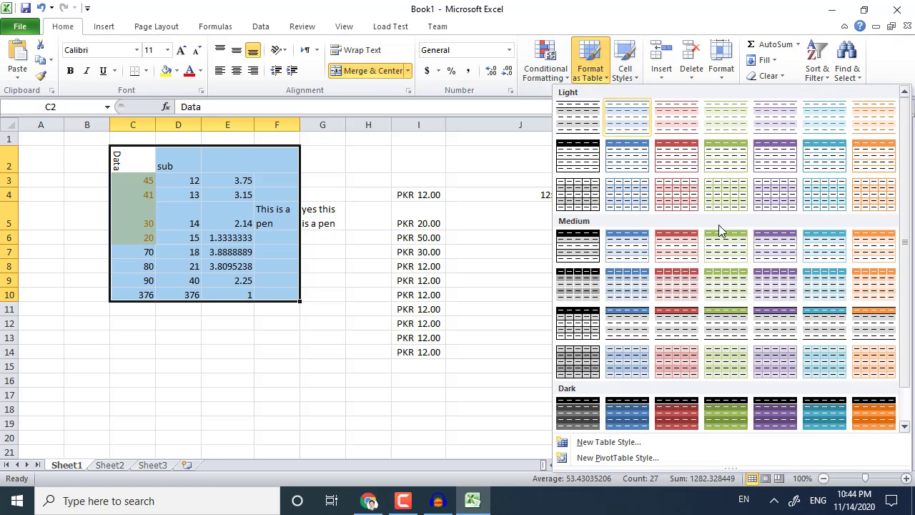
pyautogui.click(725, 282)
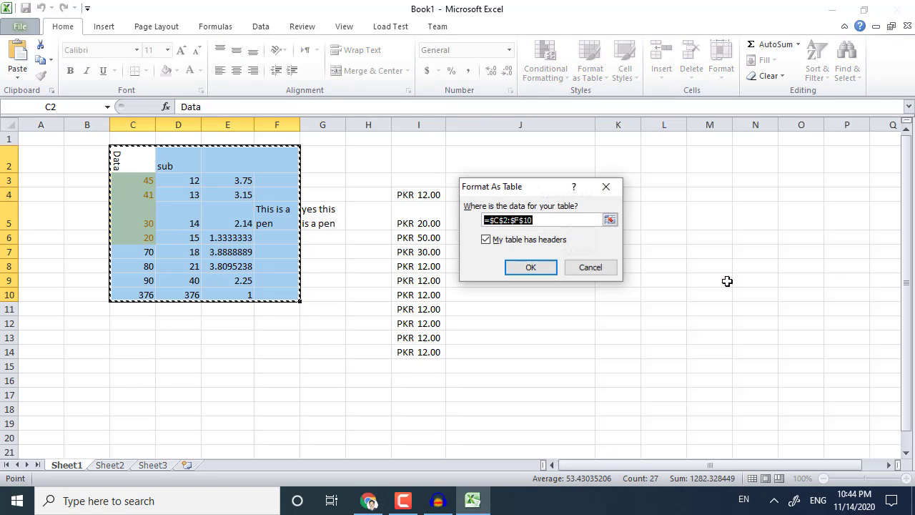
pyautogui.click(529, 268)
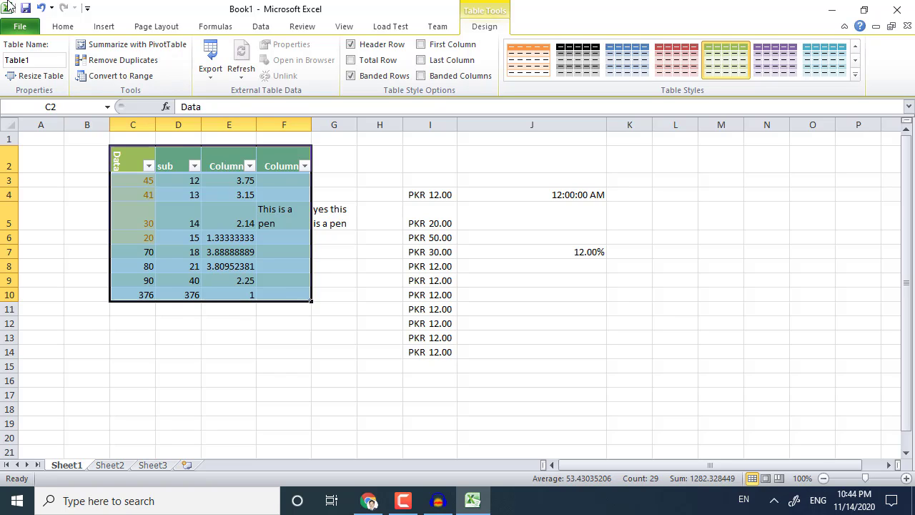
pyautogui.click(386, 195)
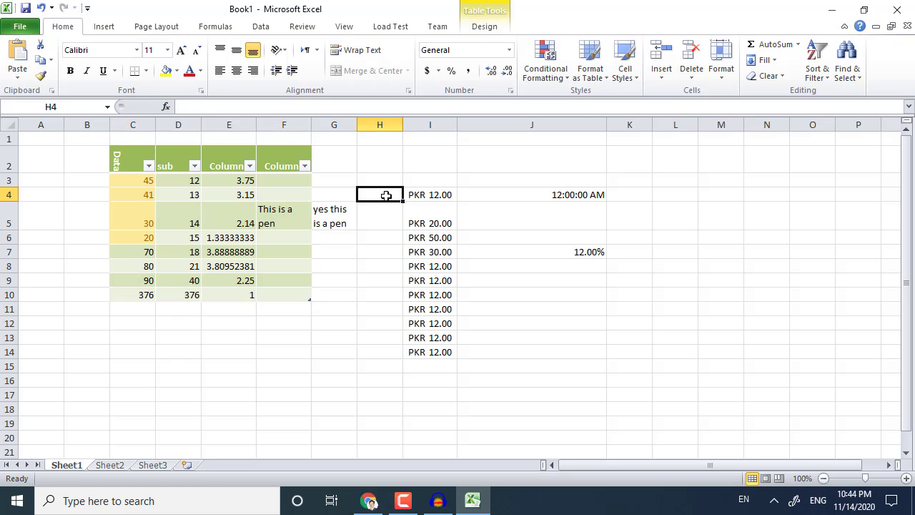
pyautogui.click(632, 70)
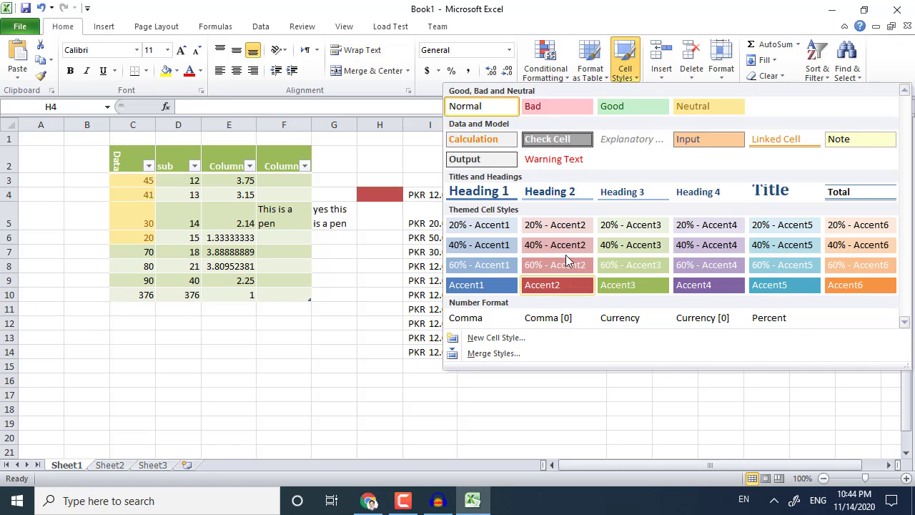
pyautogui.click(658, 77)
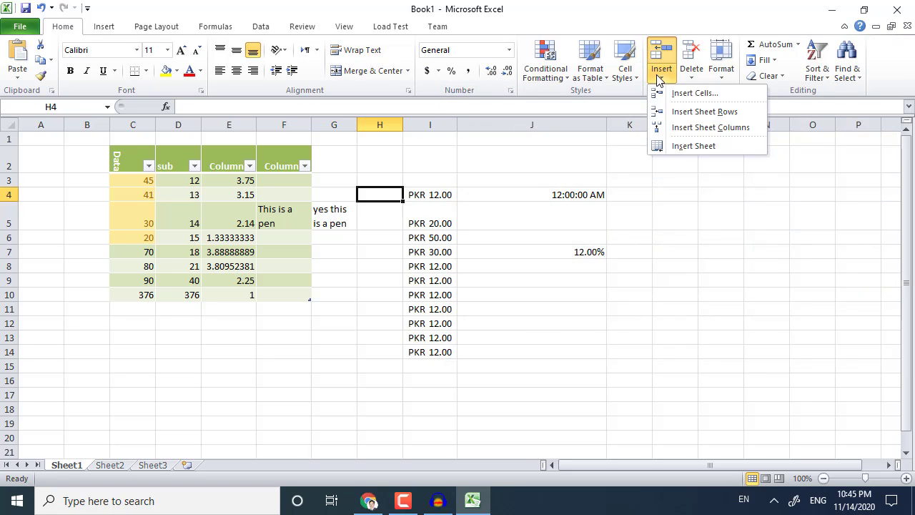
pyautogui.click(685, 68)
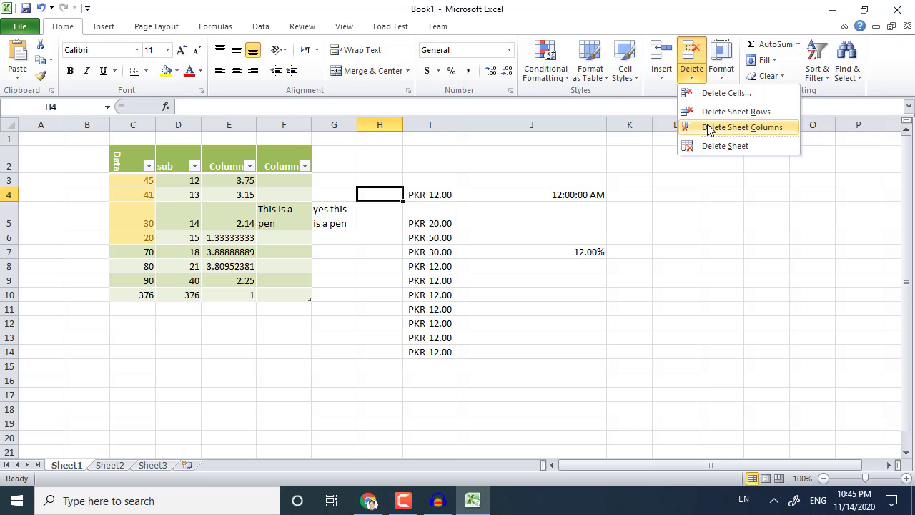
pyautogui.click(722, 71)
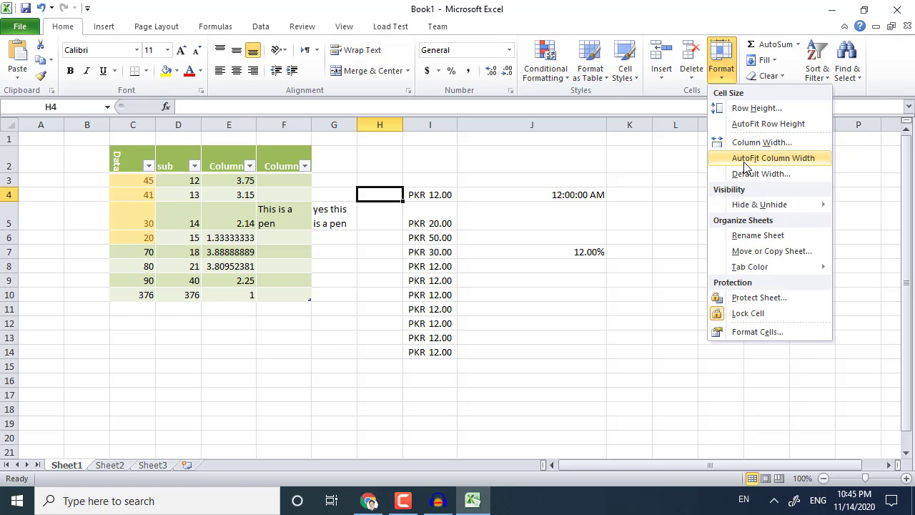
pyautogui.moveTo(745, 285)
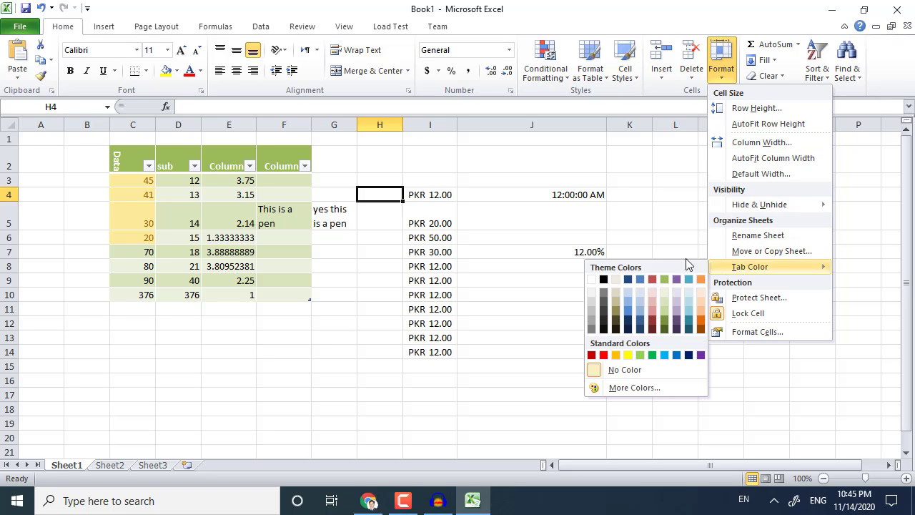
pyautogui.click(641, 189)
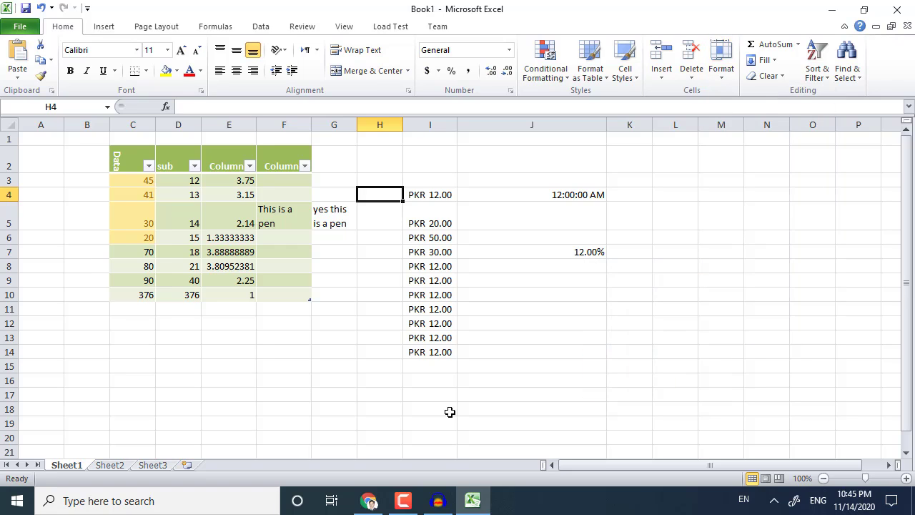